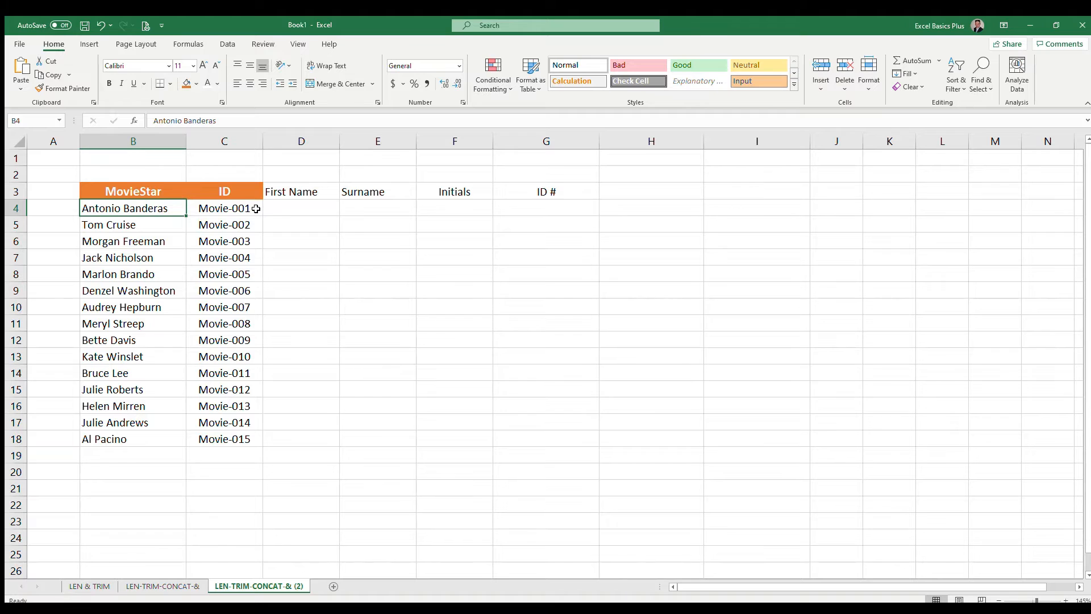
click(252, 208)
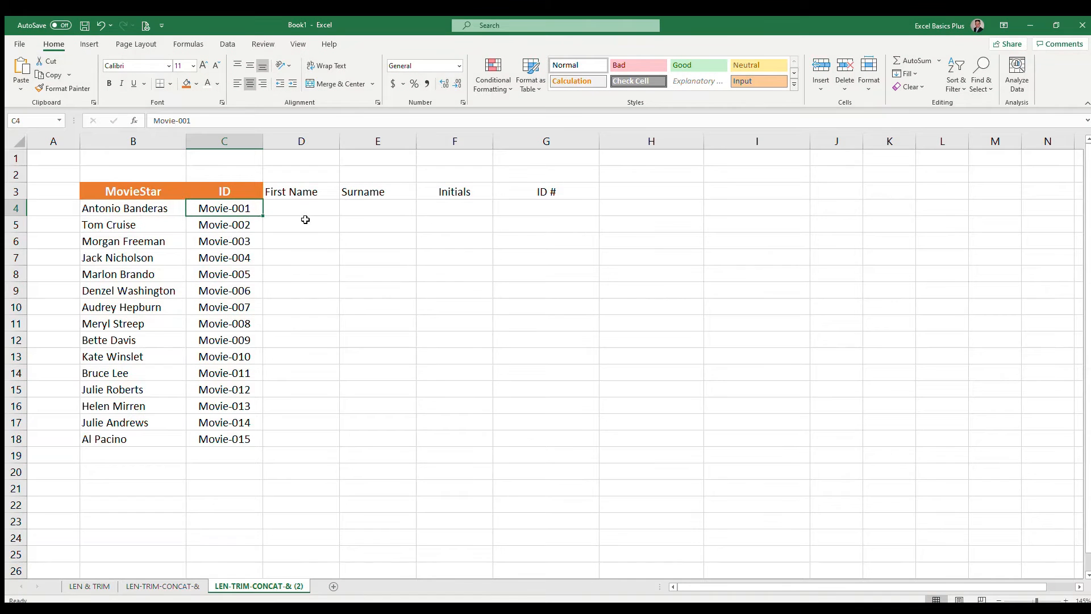
click(305, 193)
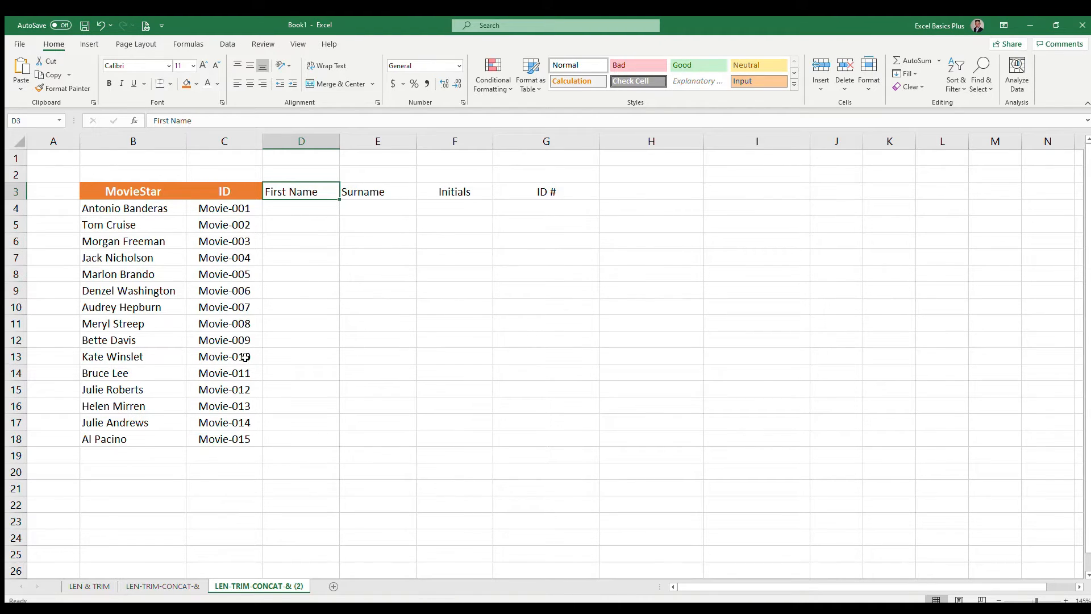
Extract the first name in D4 with =LEFT(B4,FIND(" ",B4)-1) and fill the formula down to D18
click(277, 209)
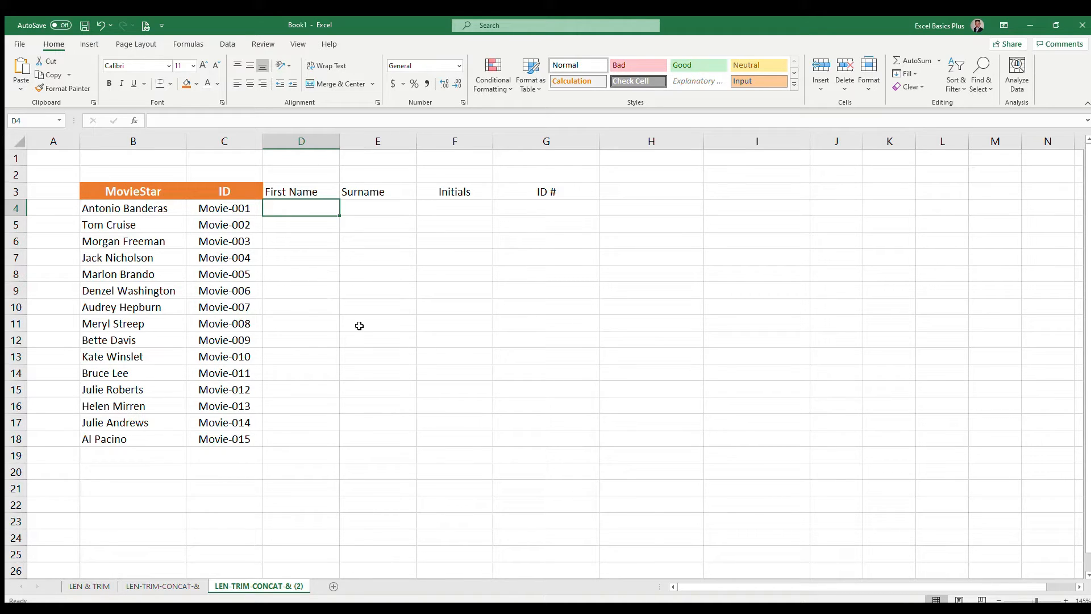
text(=)
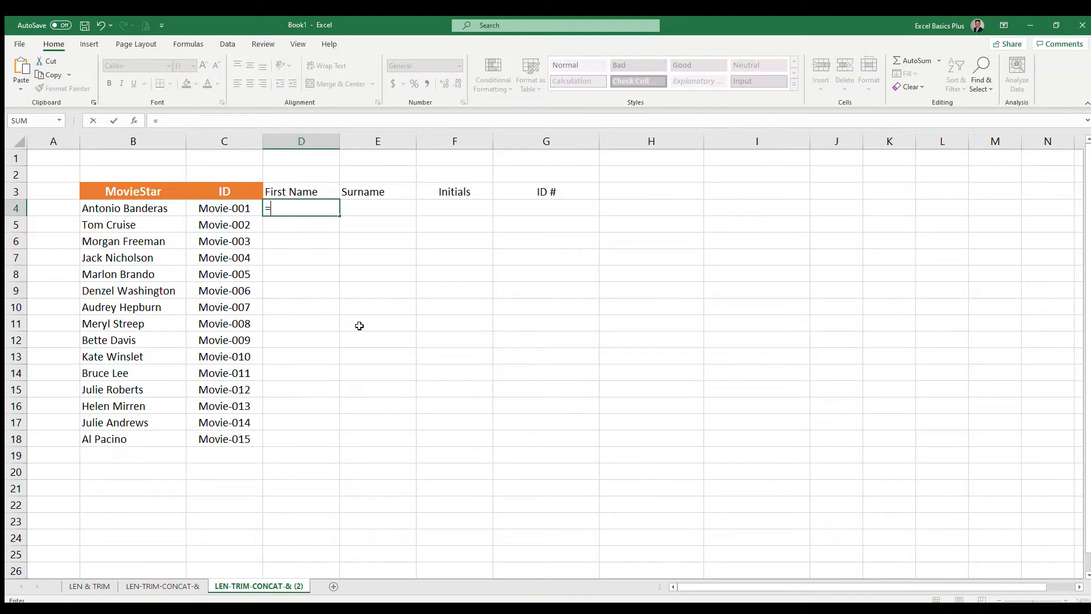
text(left()
click(143, 208)
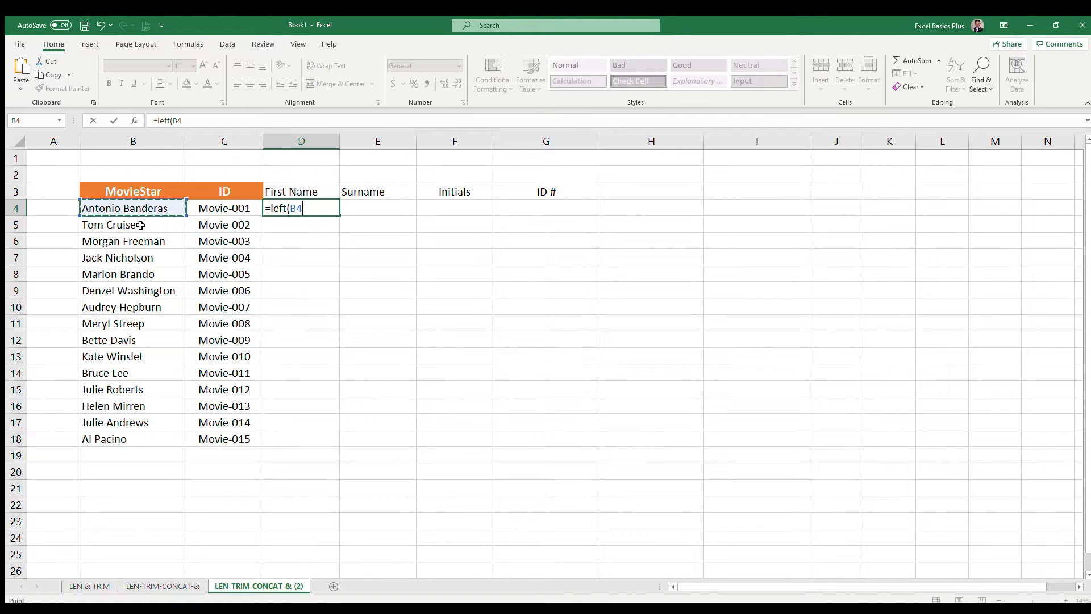
text(,find()
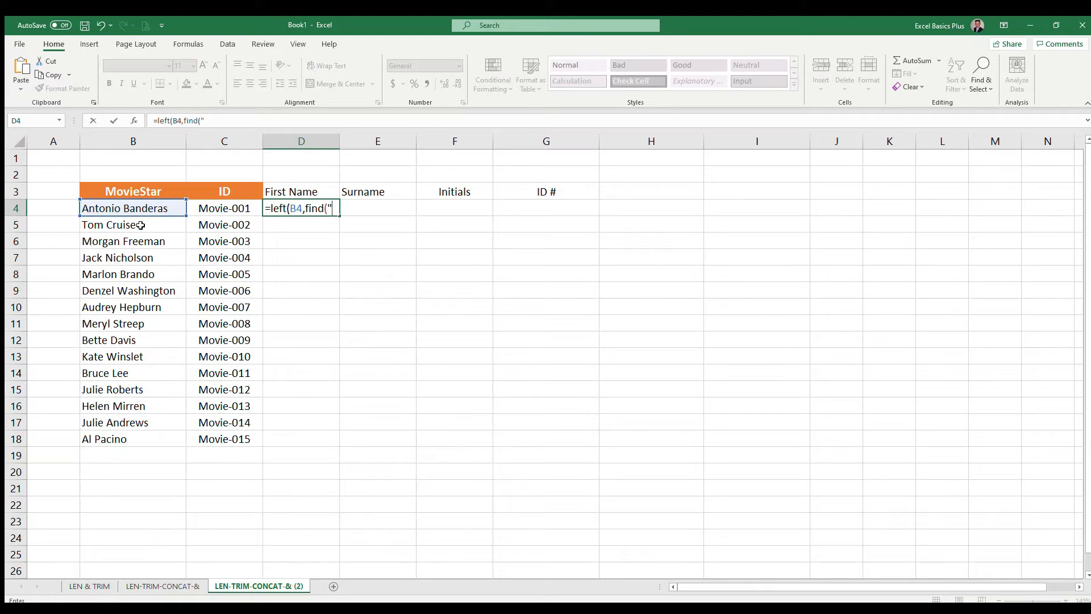
text(" ",)
click(129, 208)
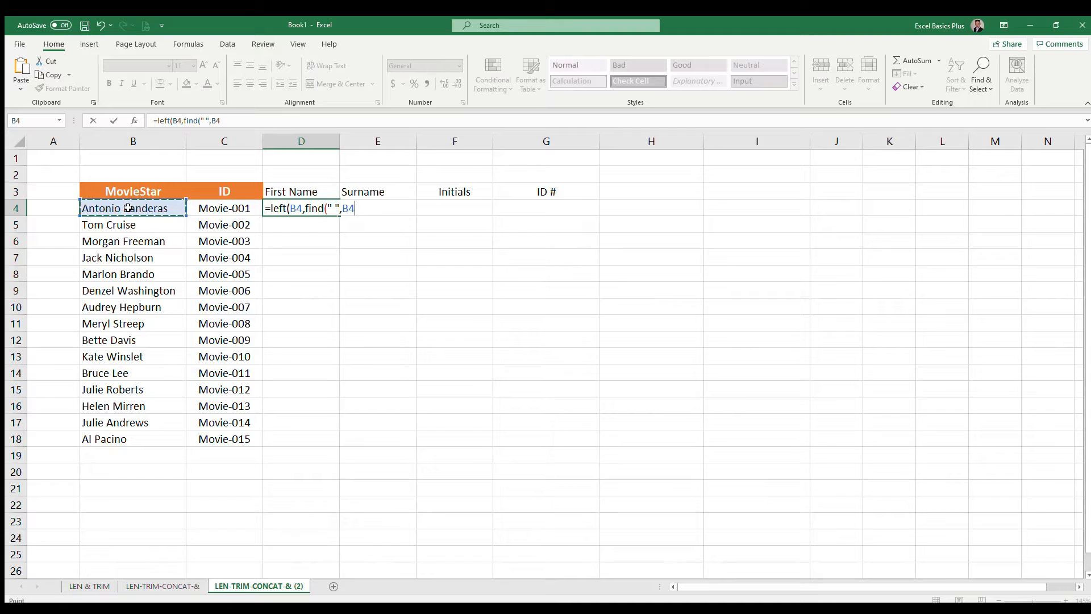
text())
text(1)
key(Return)
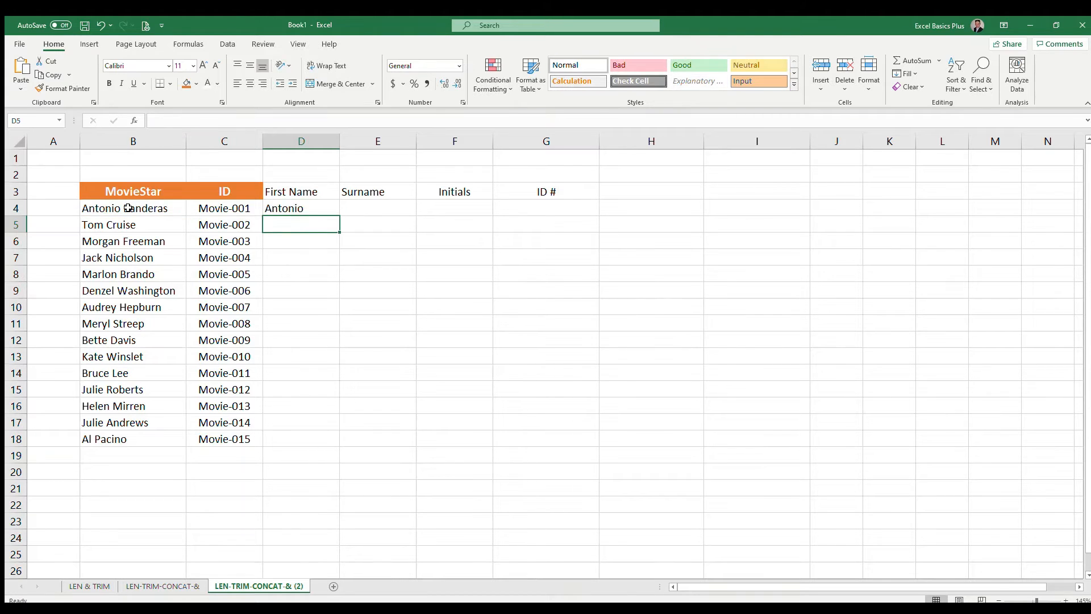
click(293, 207)
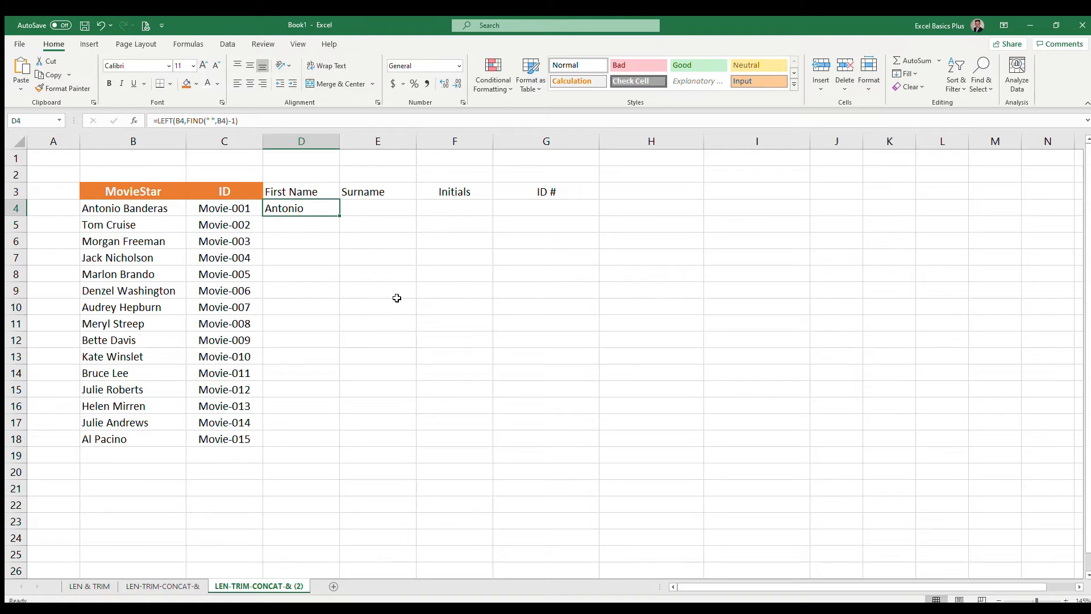
double_click(339, 215)
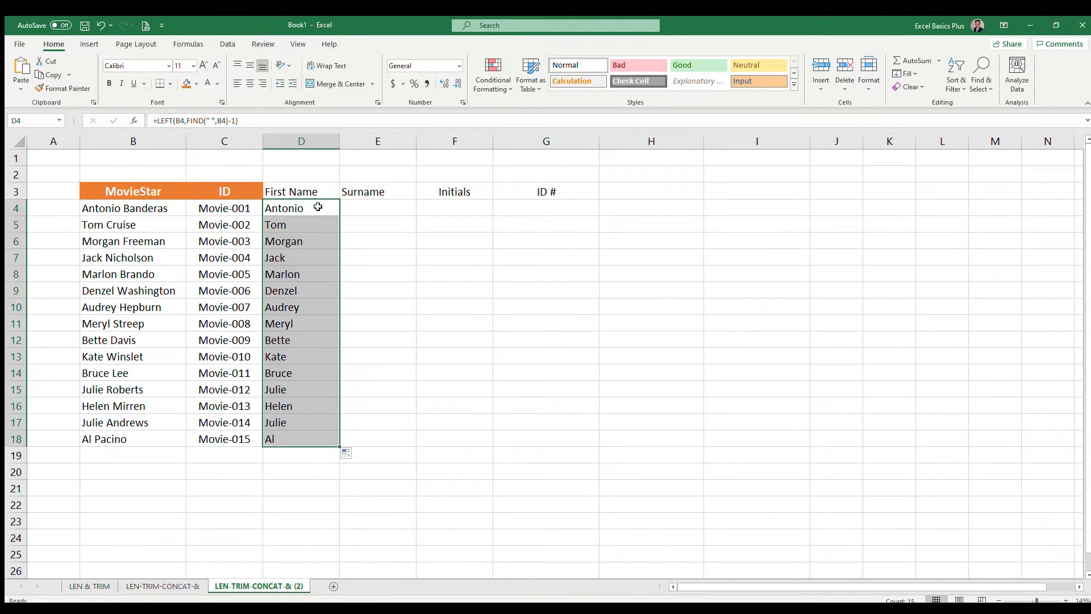
Widen column D so the whole LEFT and FIND formula in D4 can be read, and review its arguments
click(315, 208)
click(317, 120)
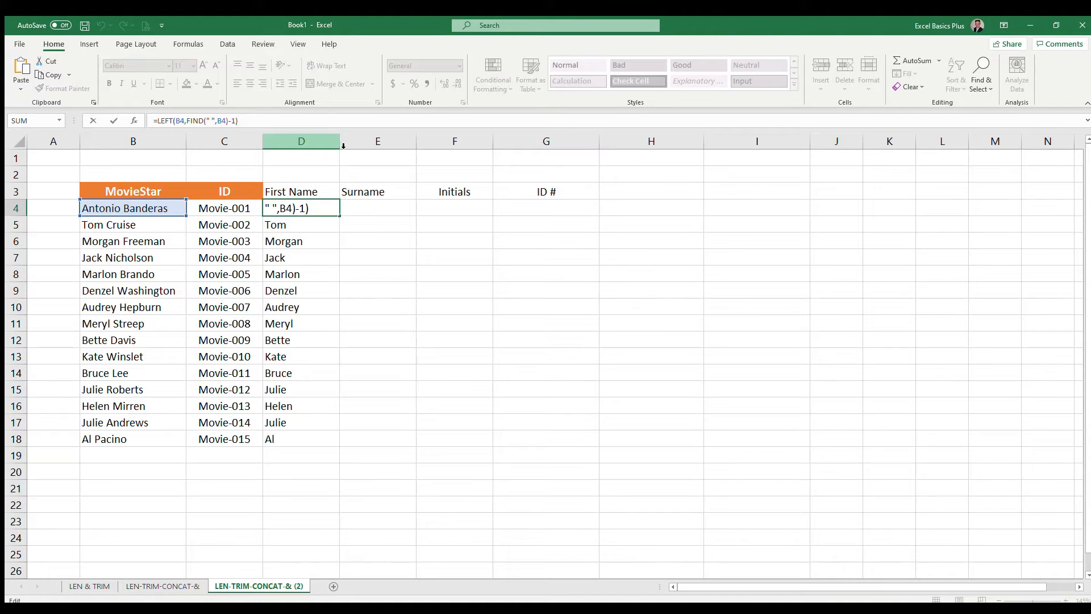
click(368, 207)
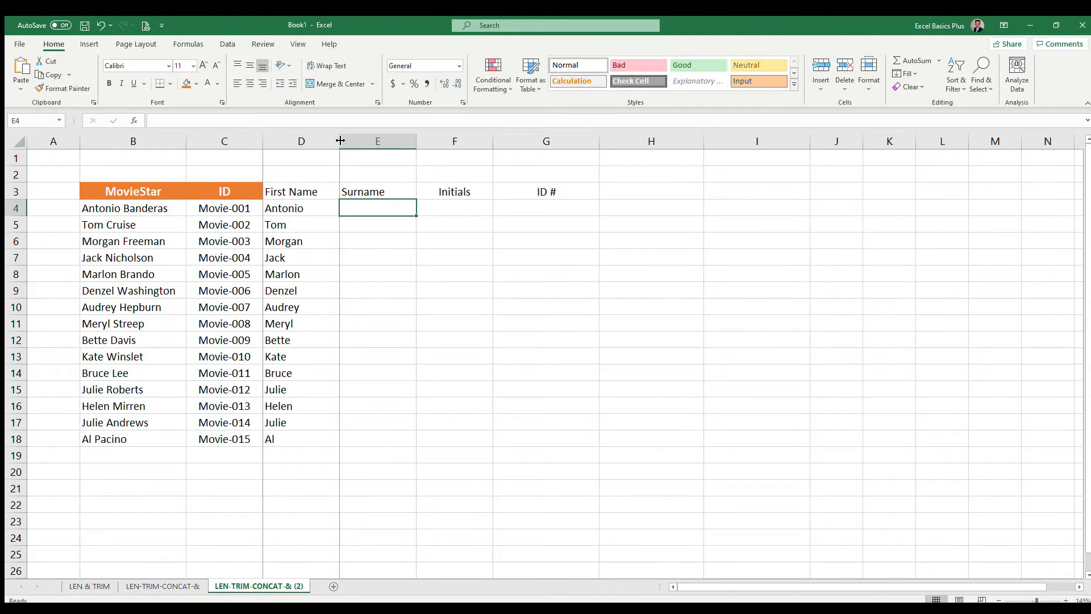
drag(340, 140, 388, 141)
click(326, 201)
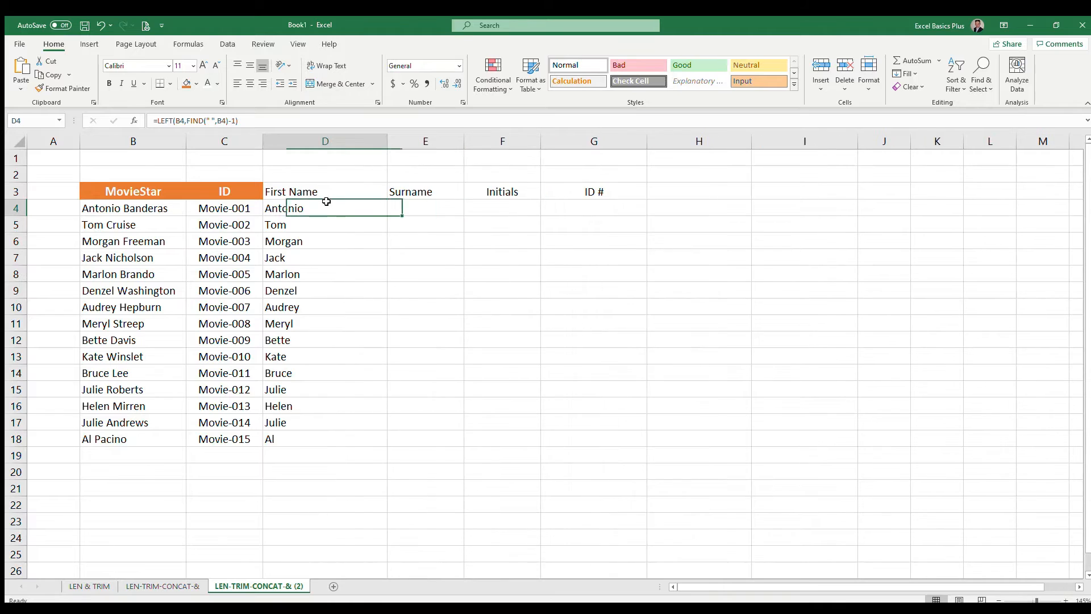
click(289, 121)
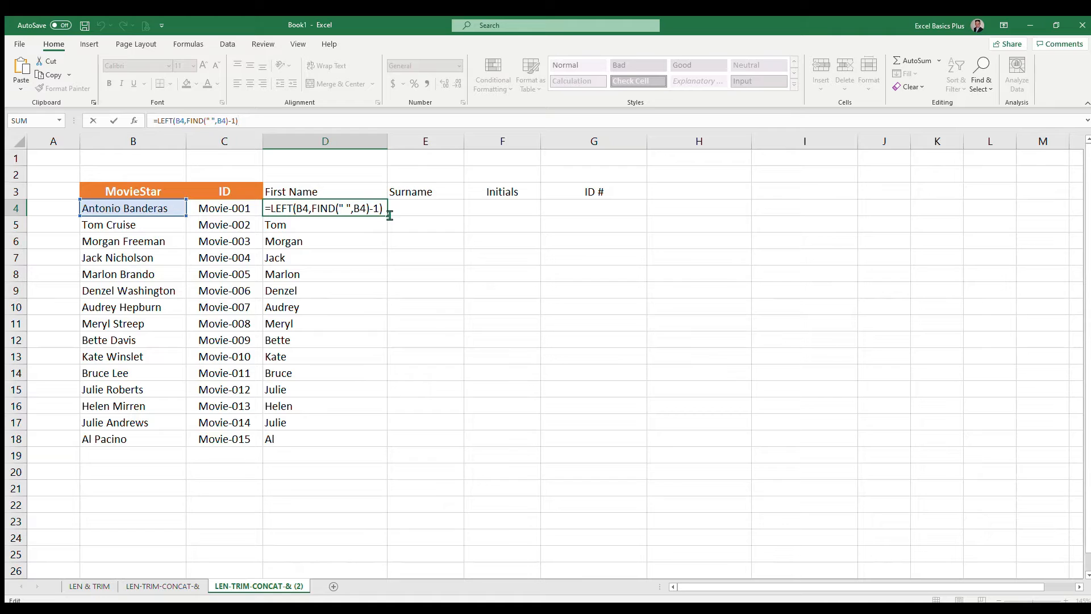
key(Return)
AutoFit the width of column D to its contents
key(Up)
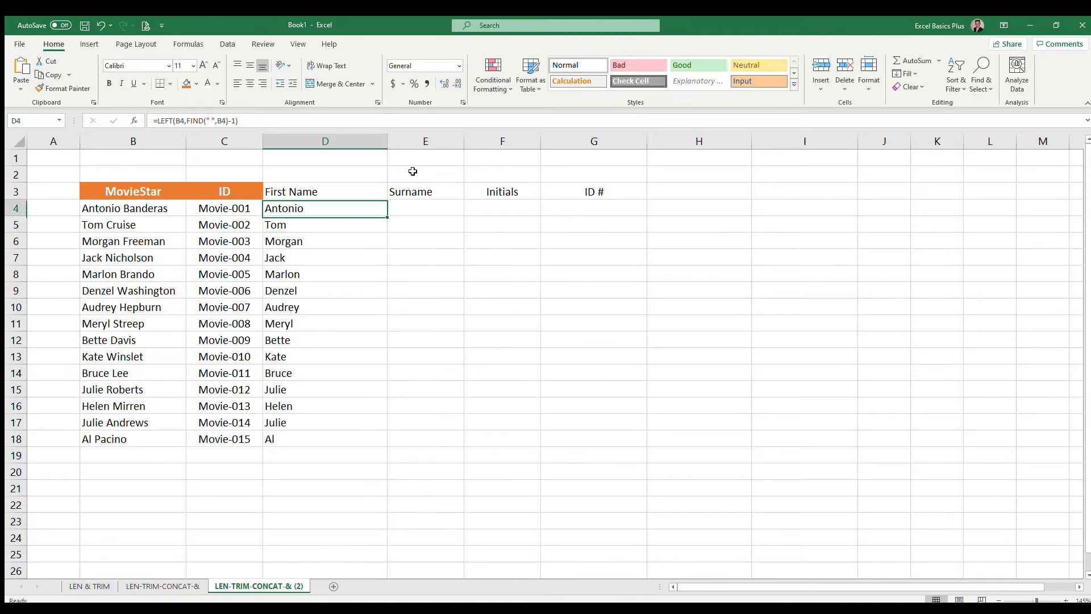
key(Up)
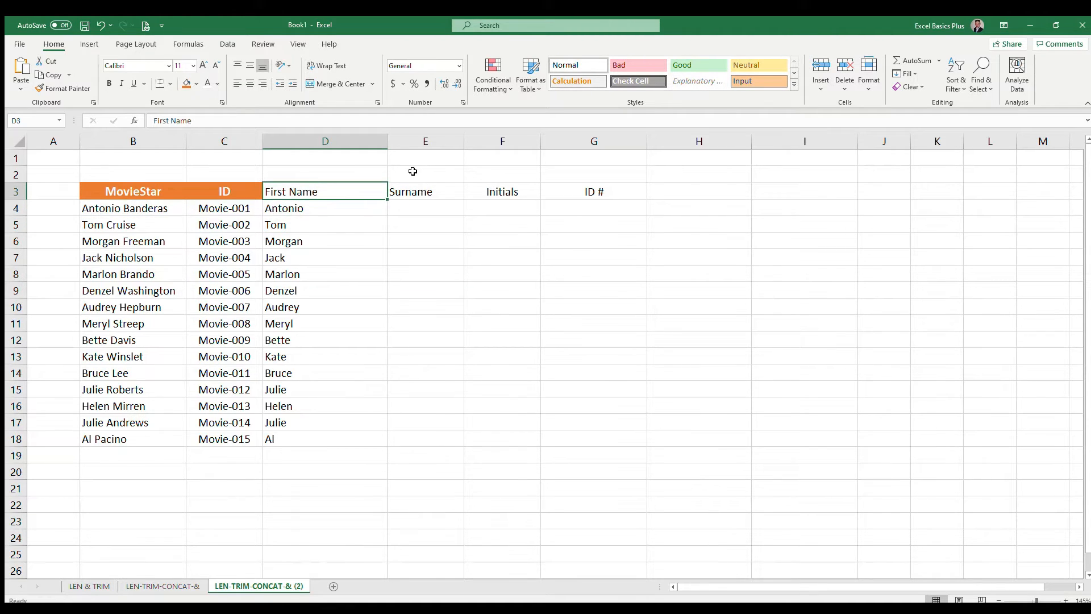
double_click(387, 141)
click(364, 211)
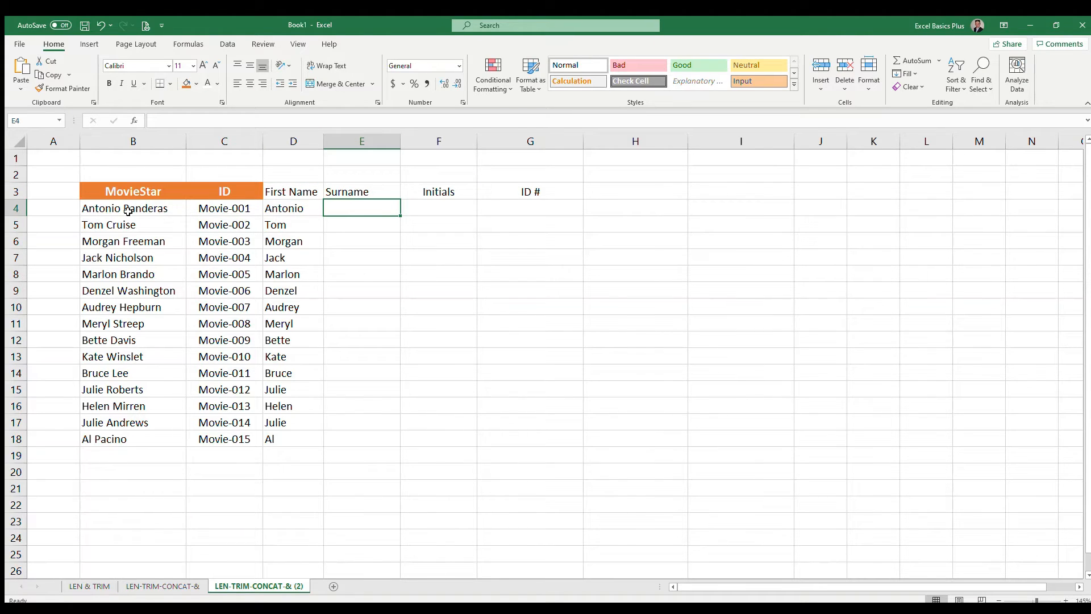
click(174, 211)
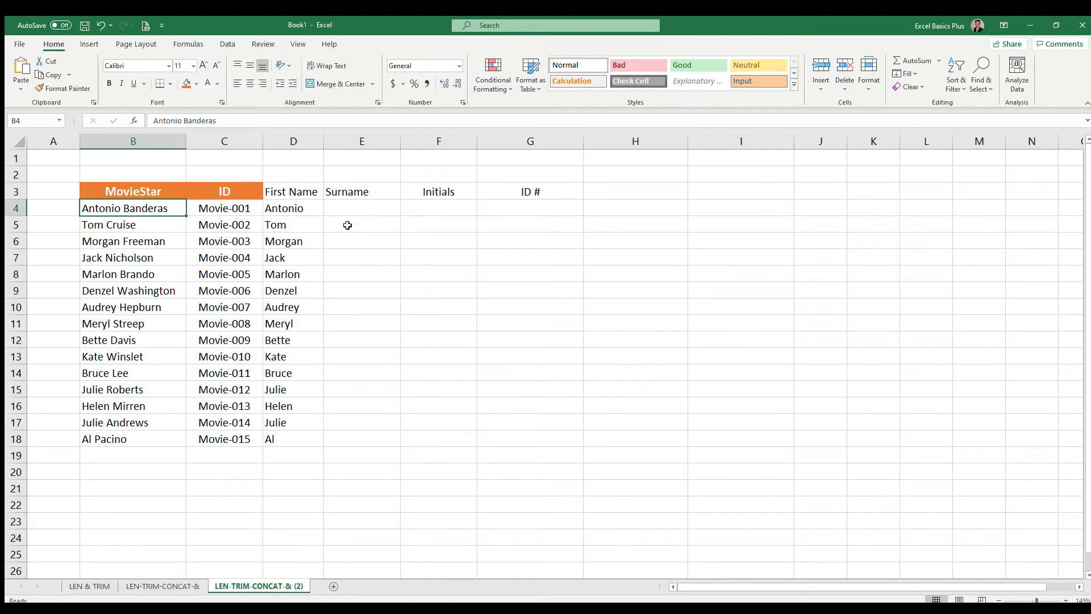
click(364, 209)
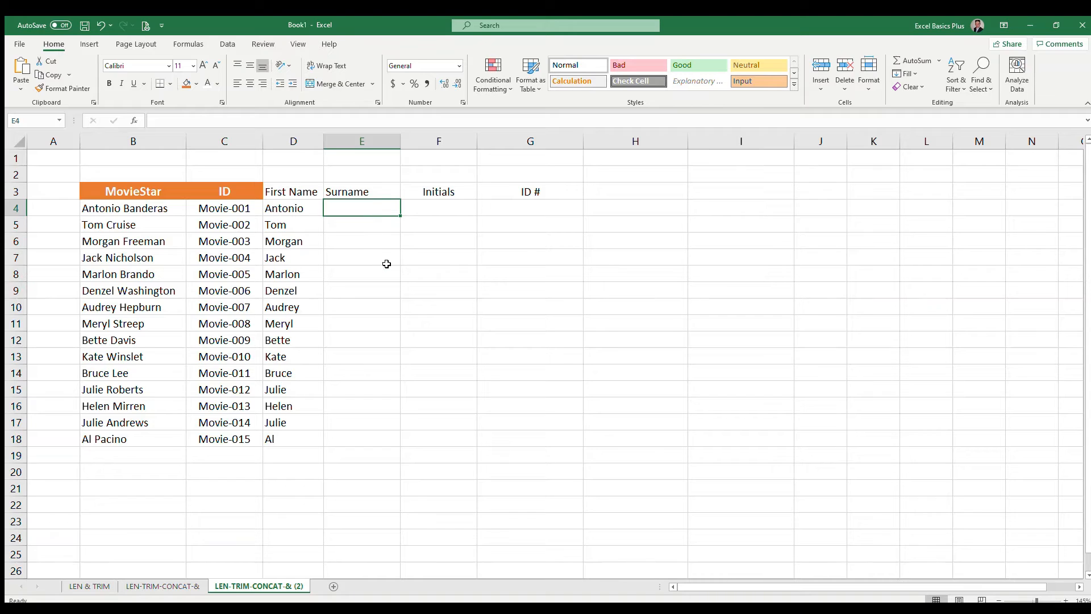
click(288, 207)
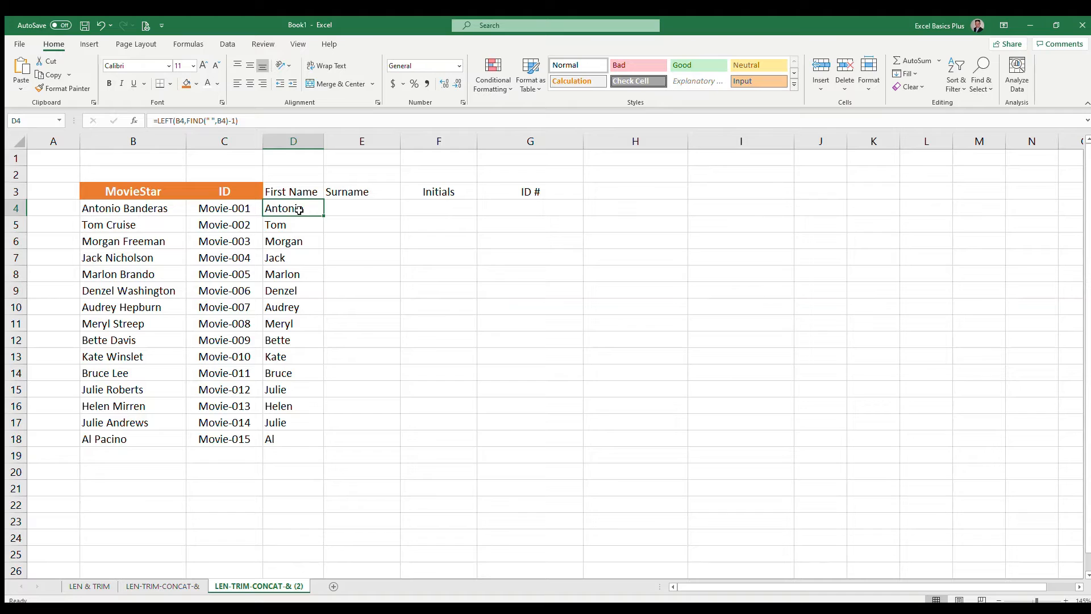
Try to extract the surname in E4 with =RIGHT(B4,FIND(" ",B4)+1), and clear the cell again
click(353, 207)
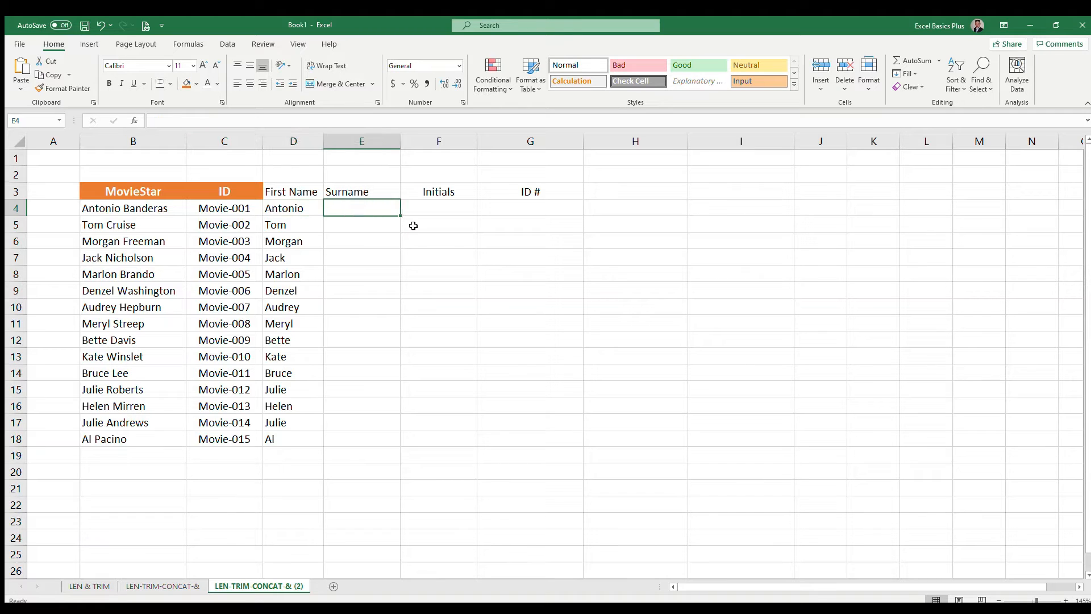
text(=righ)
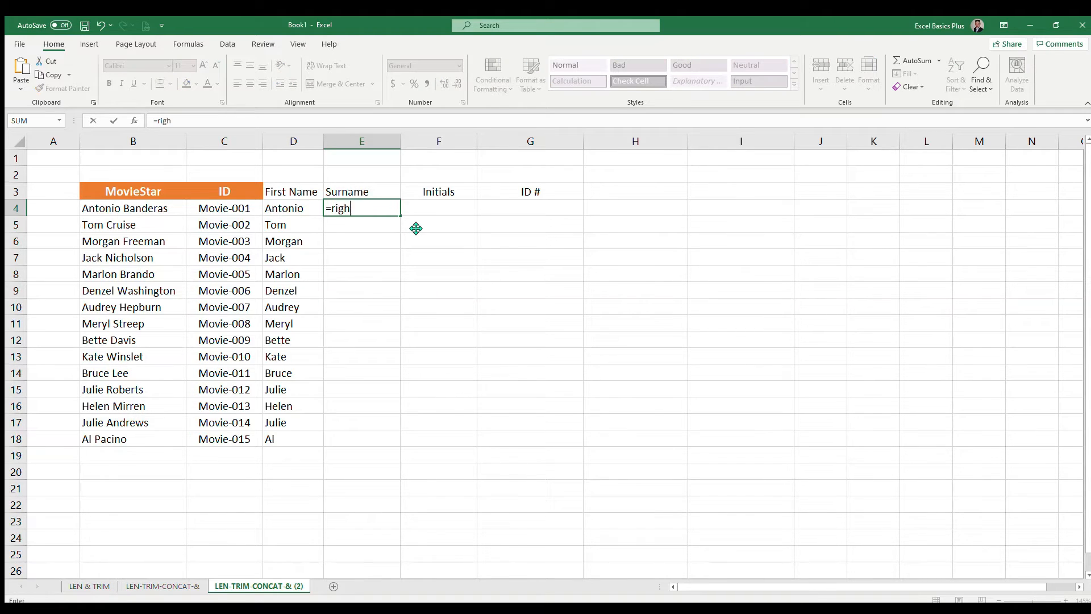
key(Tab)
click(125, 208)
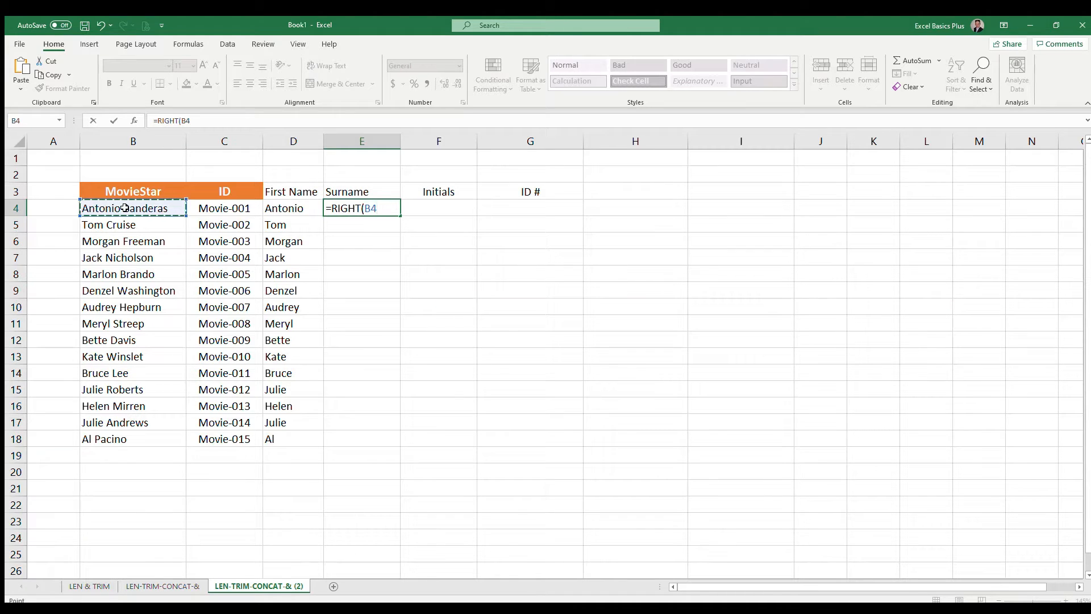
text(,find()
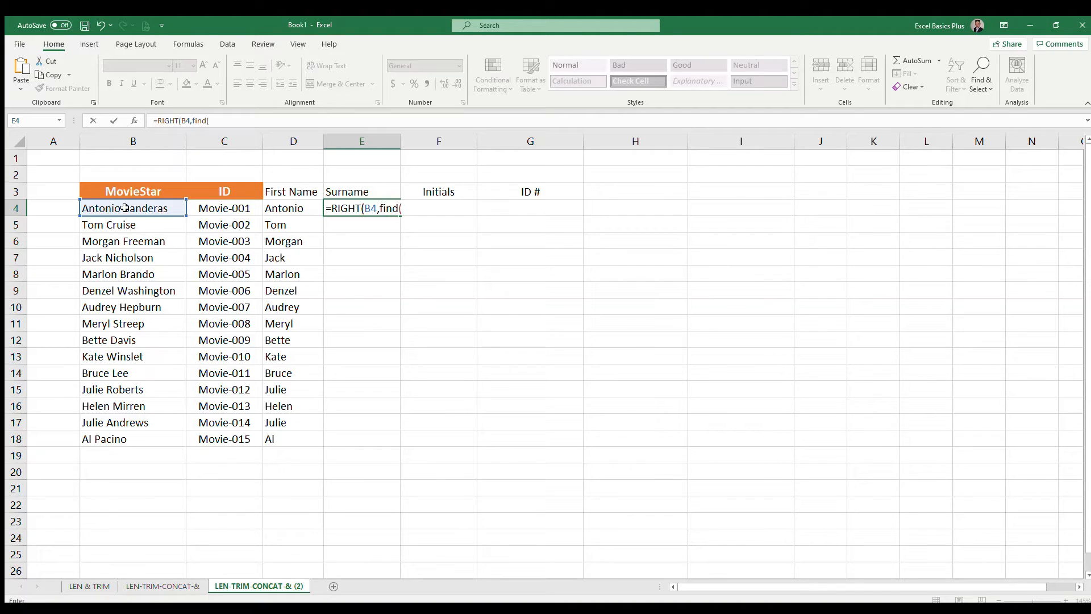
text(" ",)
click(161, 208)
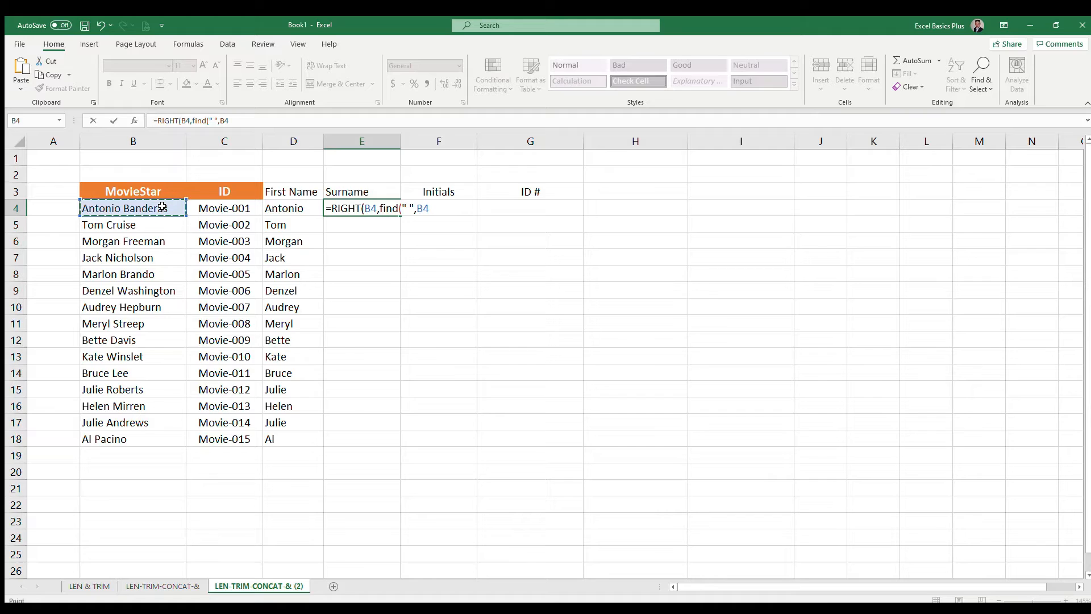
text()+1))
key(Return)
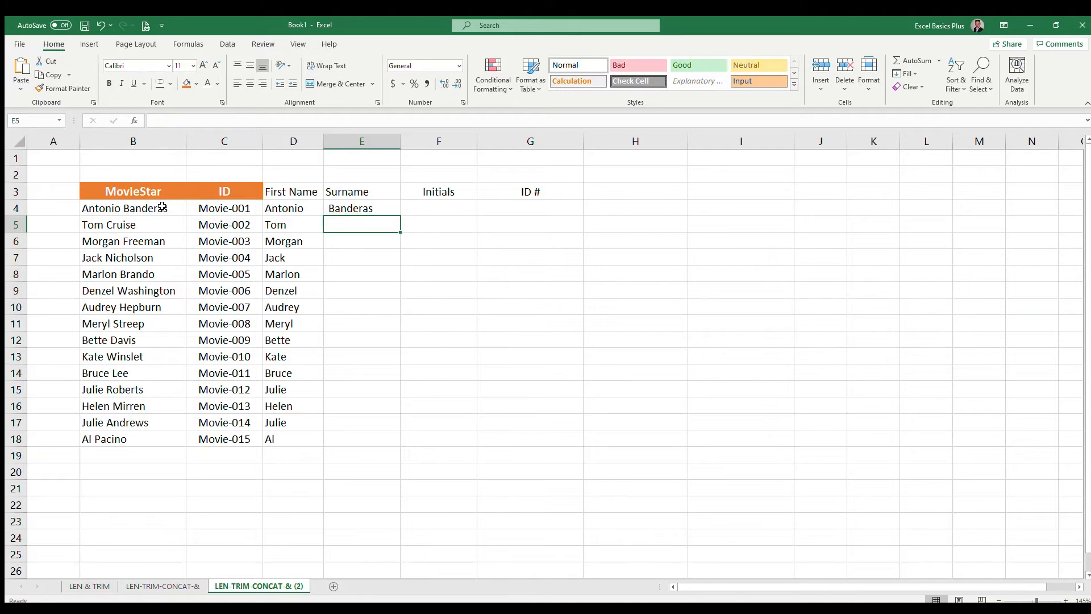
key(Up)
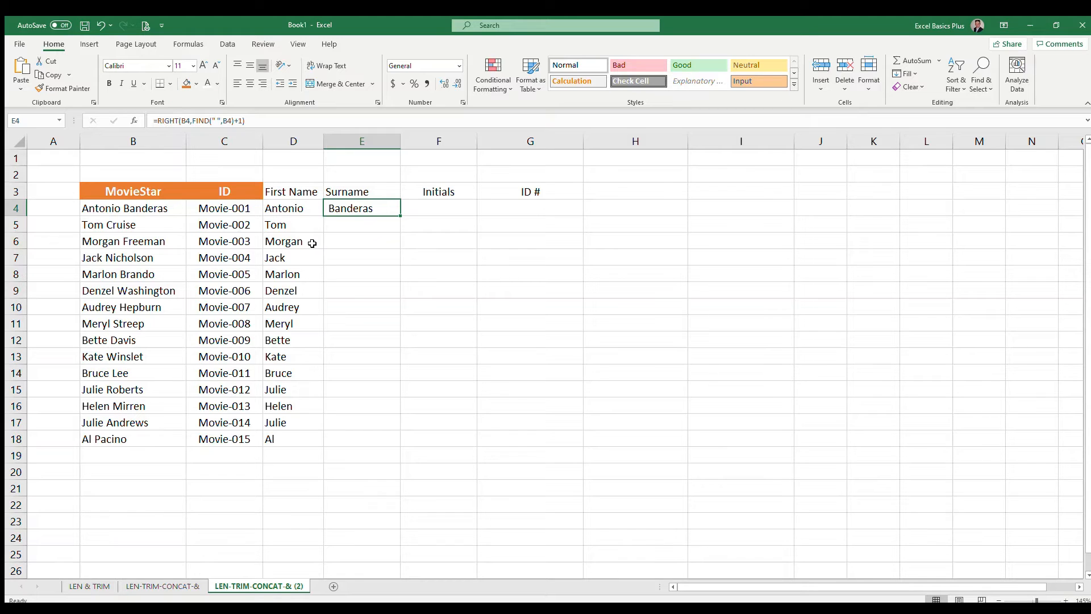
key(Delete)
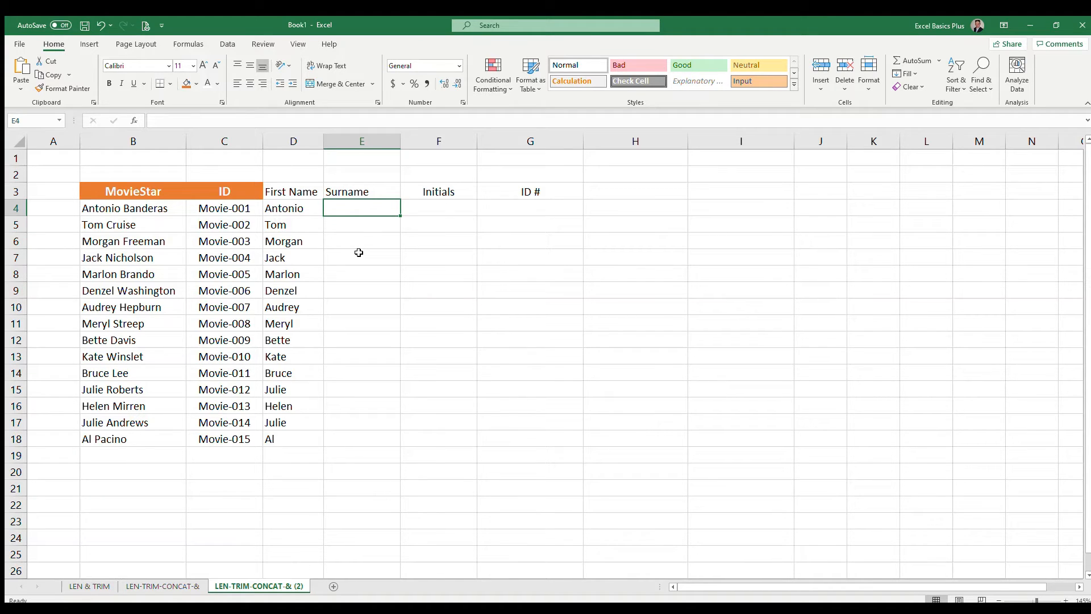
Extract the surname in E4 with =MID(B4,FIND(" ",B4)+1,255)
click(108, 210)
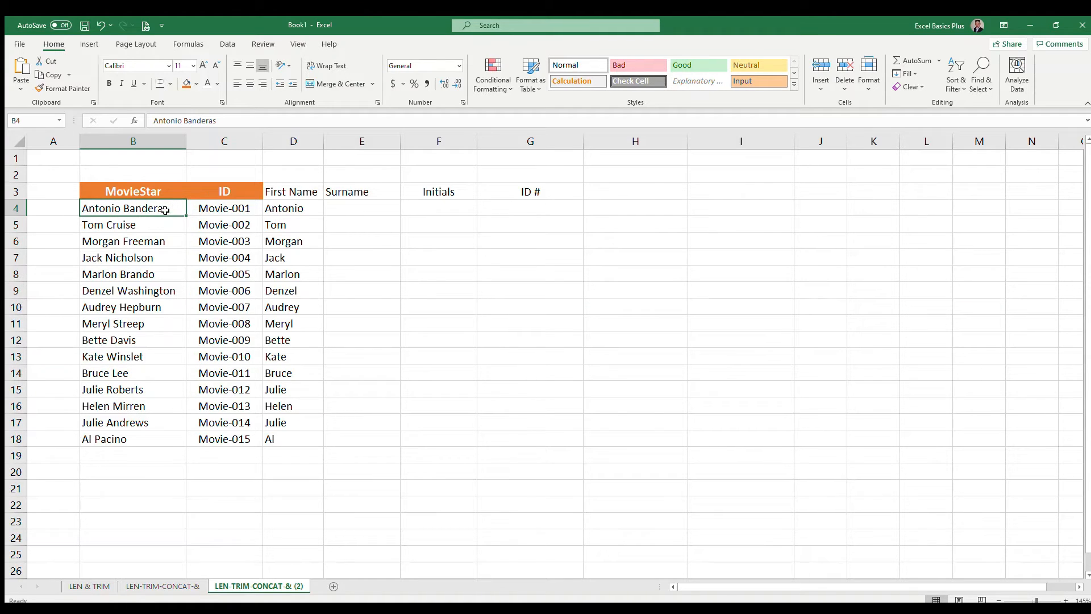
click(352, 208)
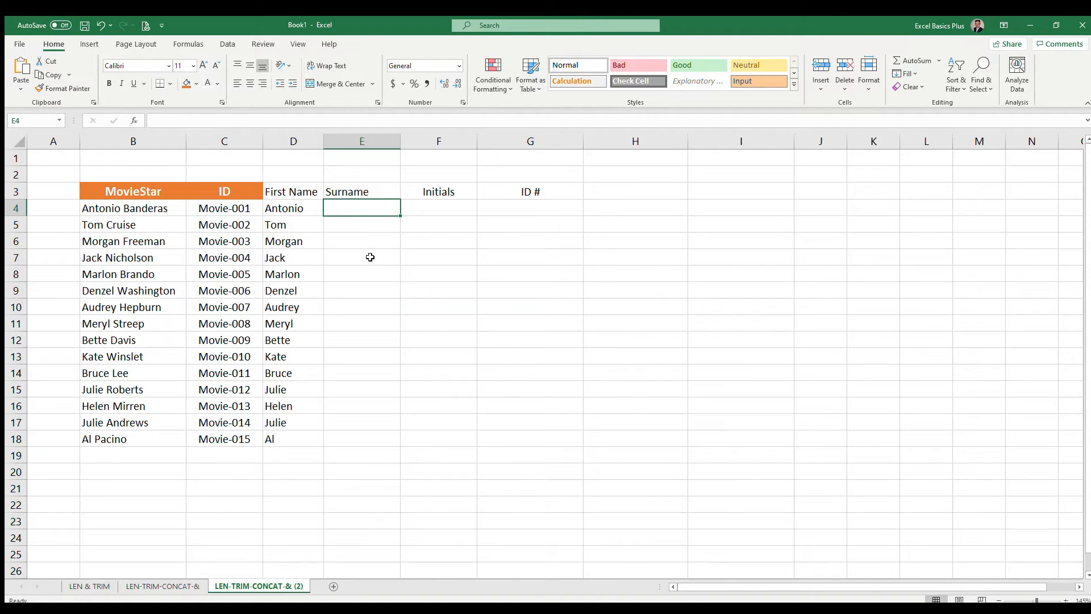
text(=)
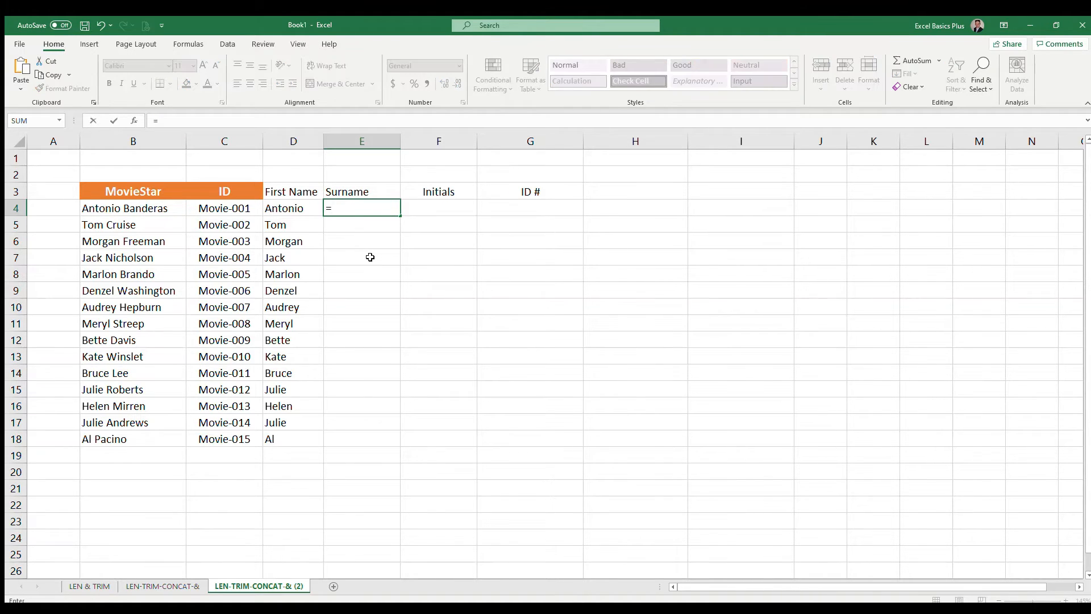
text(mid()
click(151, 206)
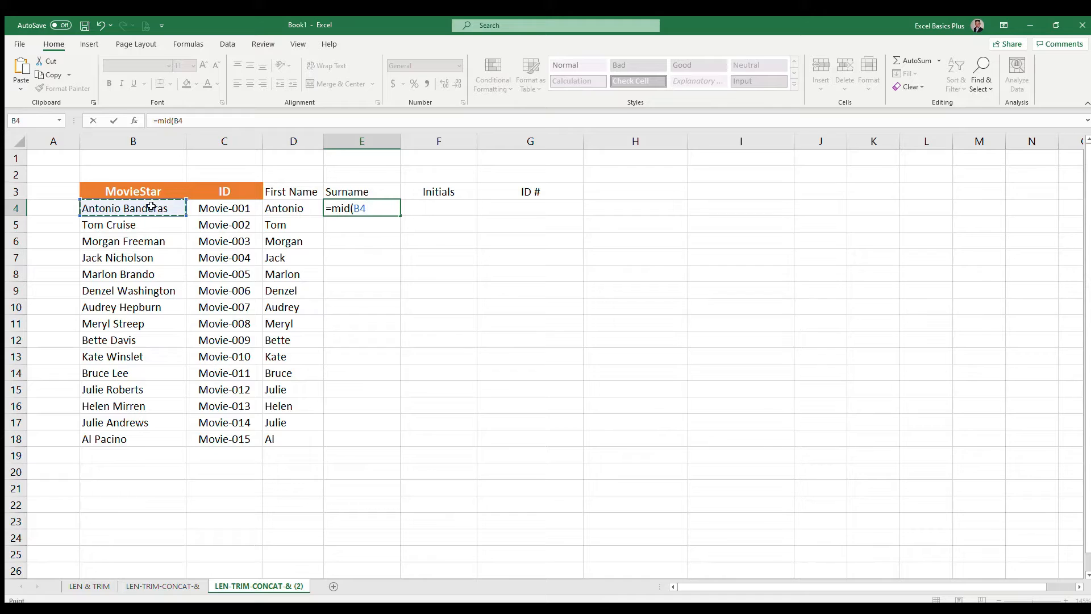
text(,find(" ")
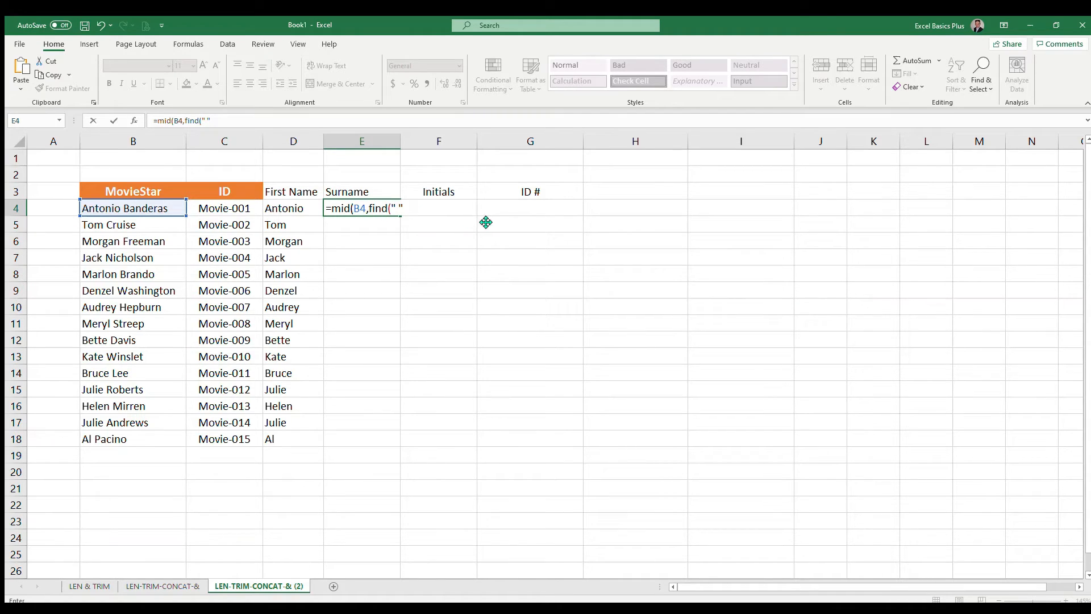
text(,)
click(138, 208)
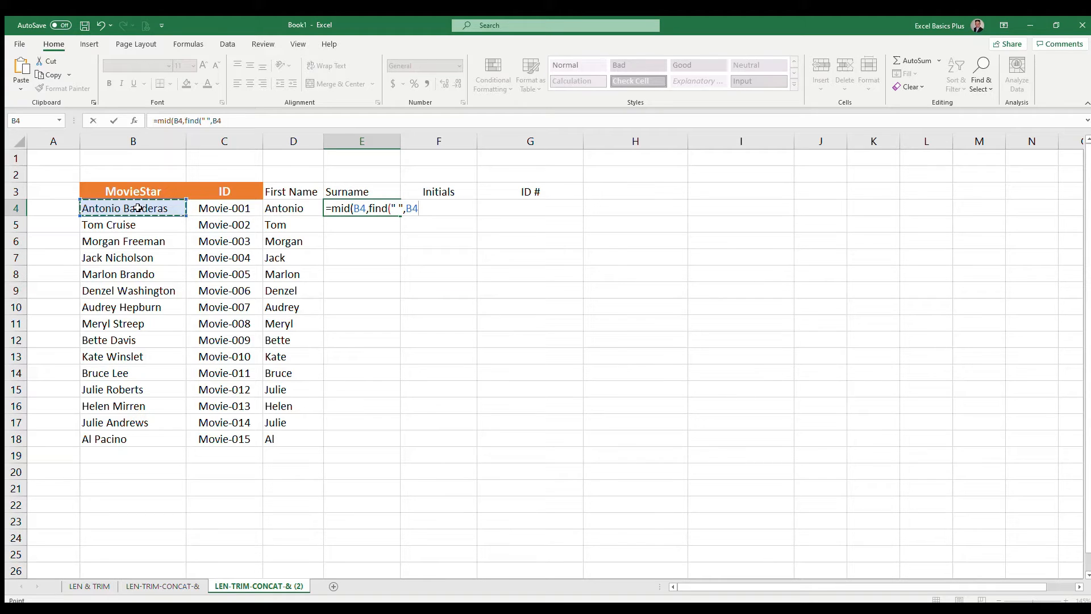
text()+1,)
text(255)
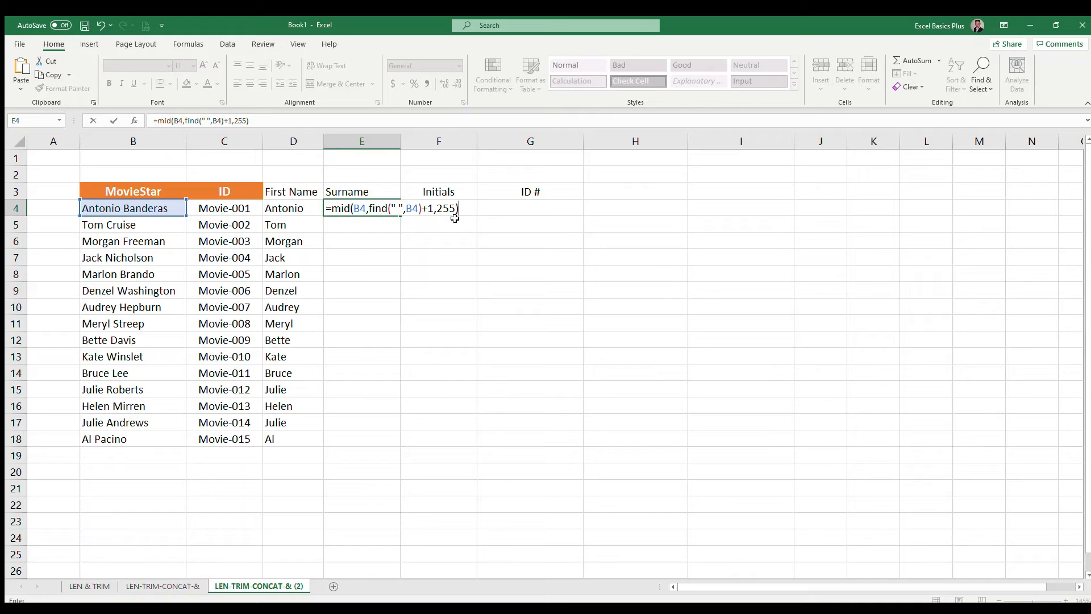
key(Return)
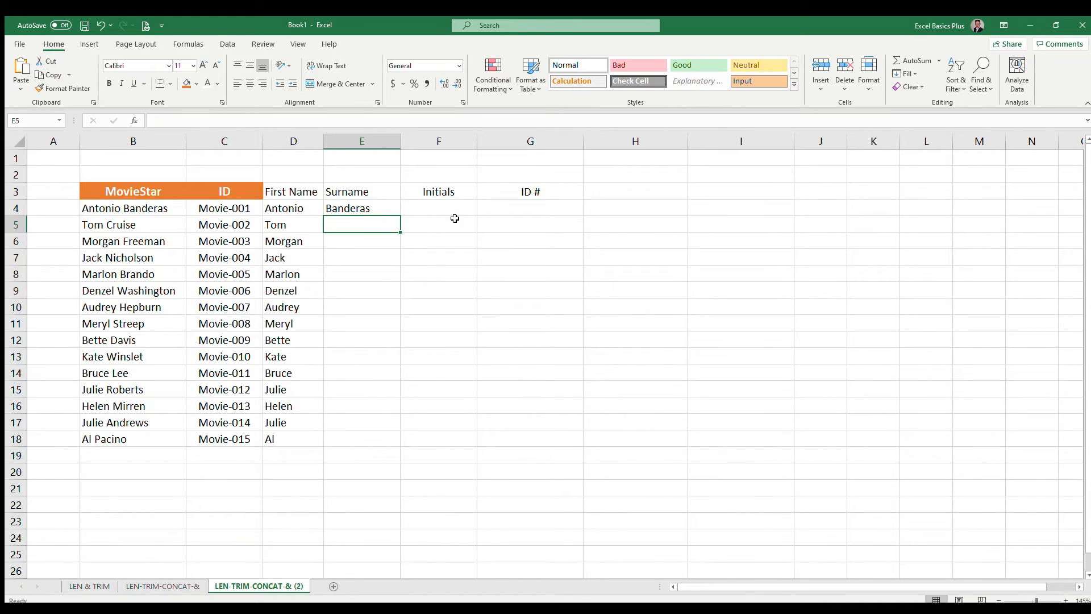
Fill the surname formula from E4 down to E18, and review the formulas in D4 and E4
click(396, 213)
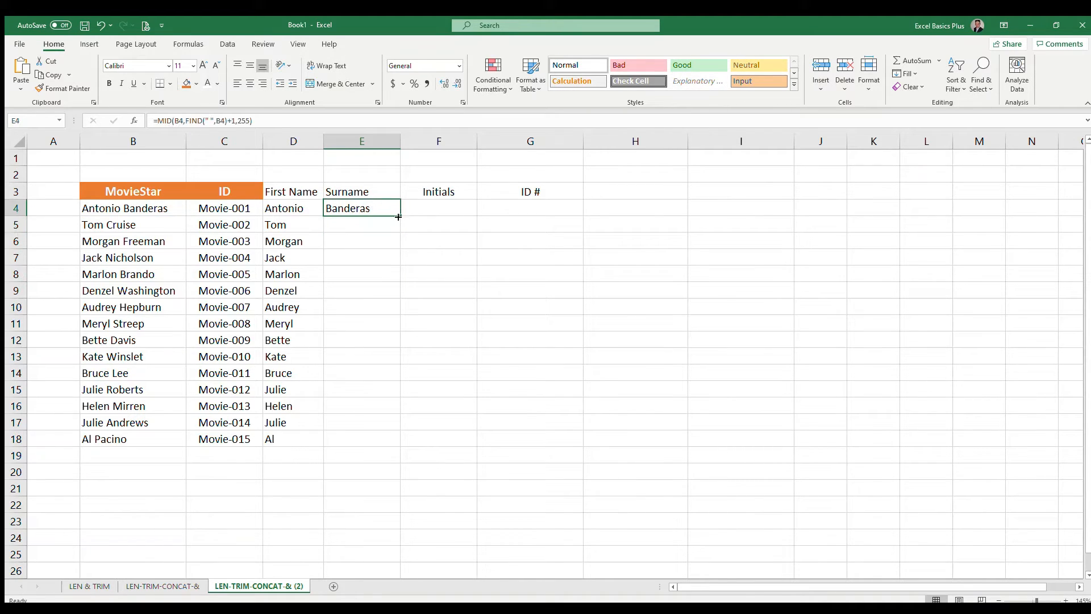
double_click(400, 216)
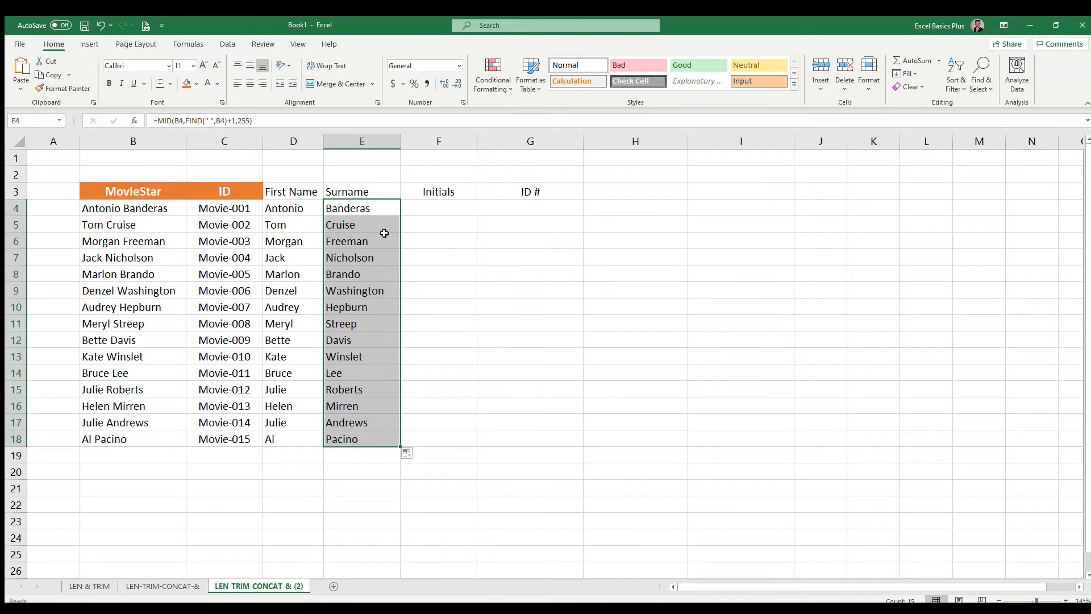
click(359, 210)
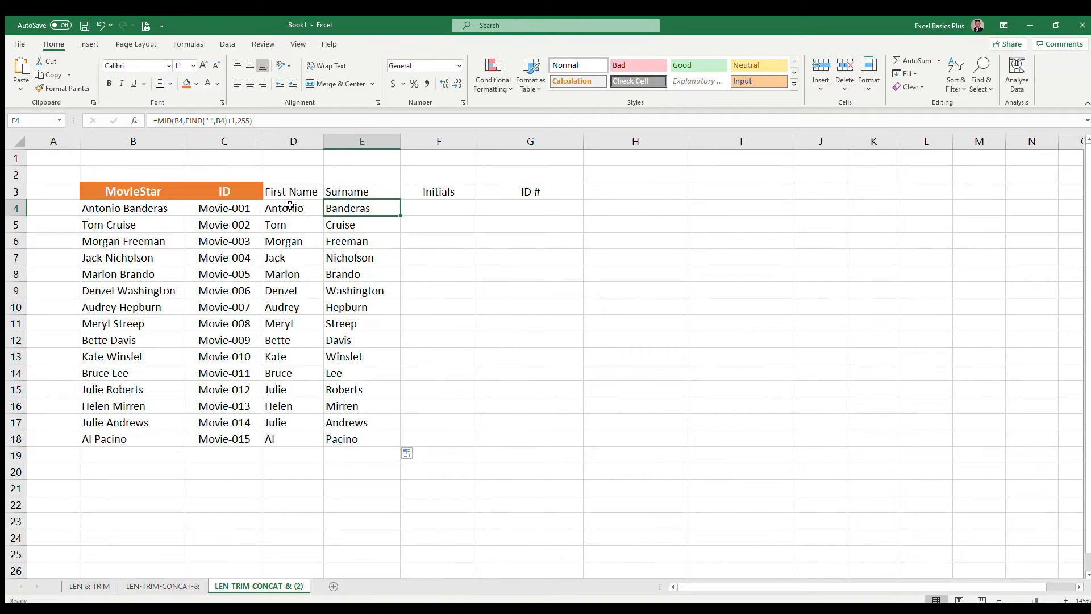
click(294, 208)
click(364, 210)
Enter =LEFT(B4,3) in F4 under Initials to return the first three characters of the name
click(428, 207)
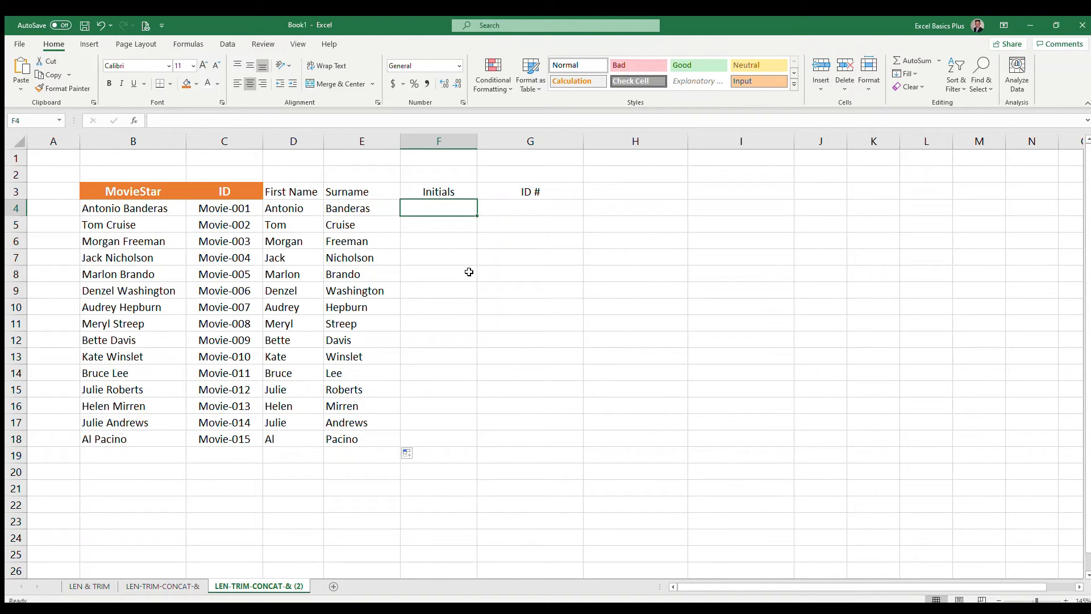
text(=left)
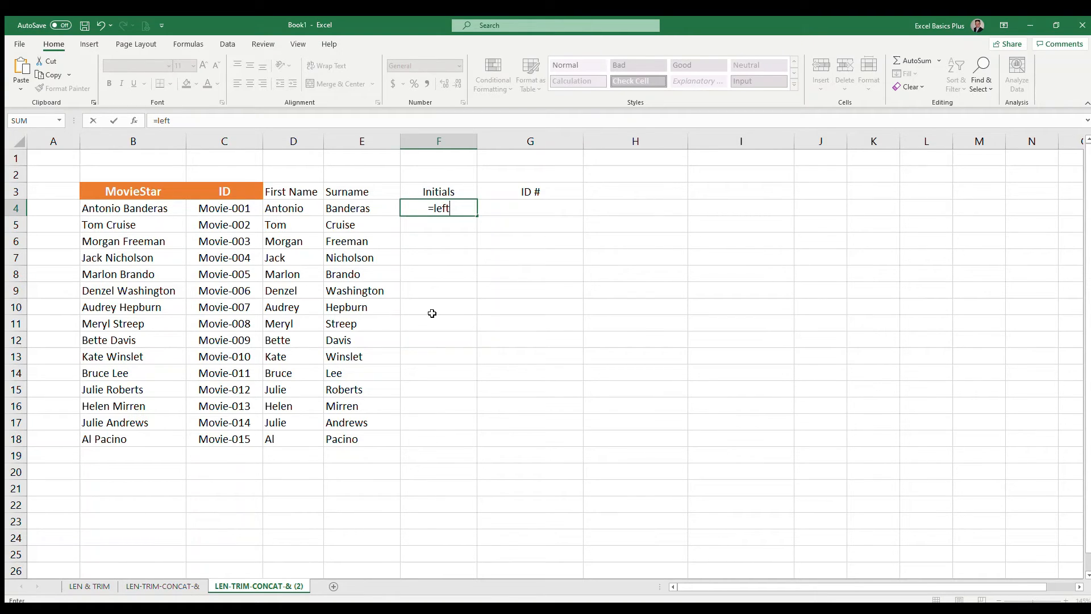
text(()
click(125, 208)
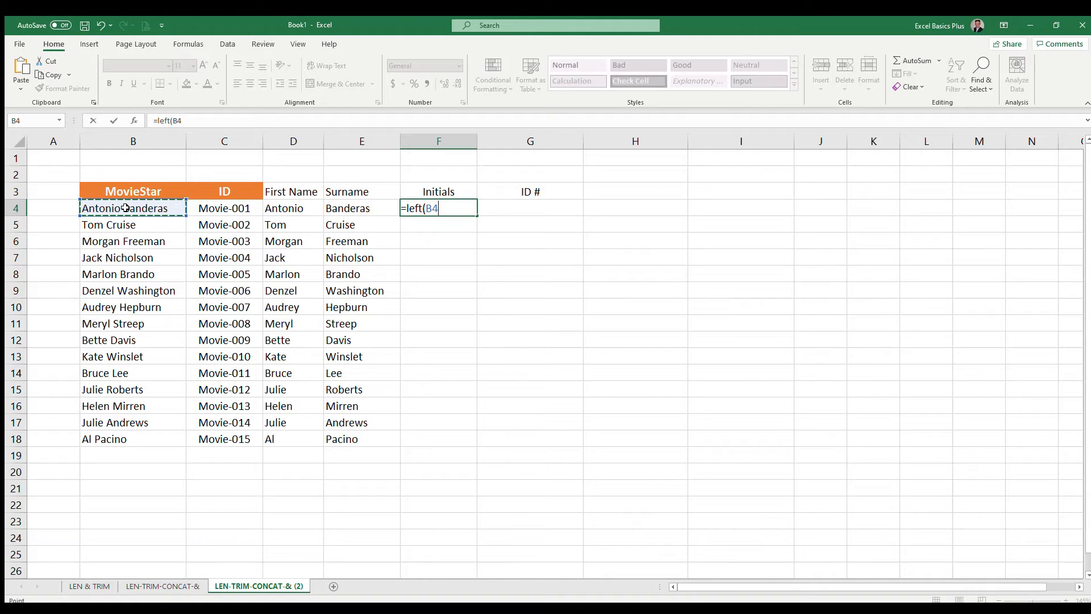
text(,3)
key(Return)
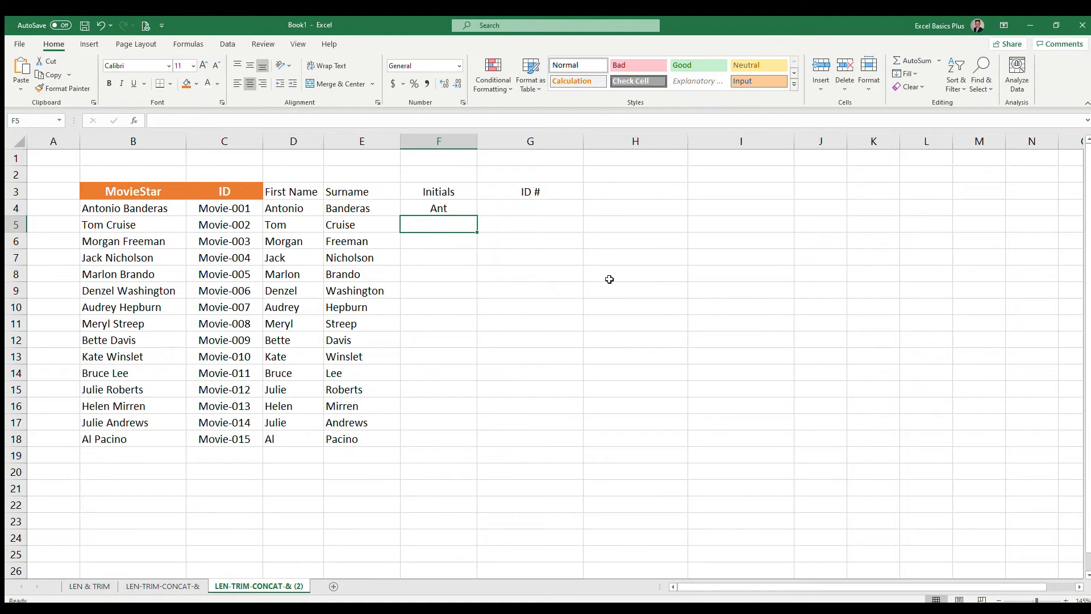
key(Up)
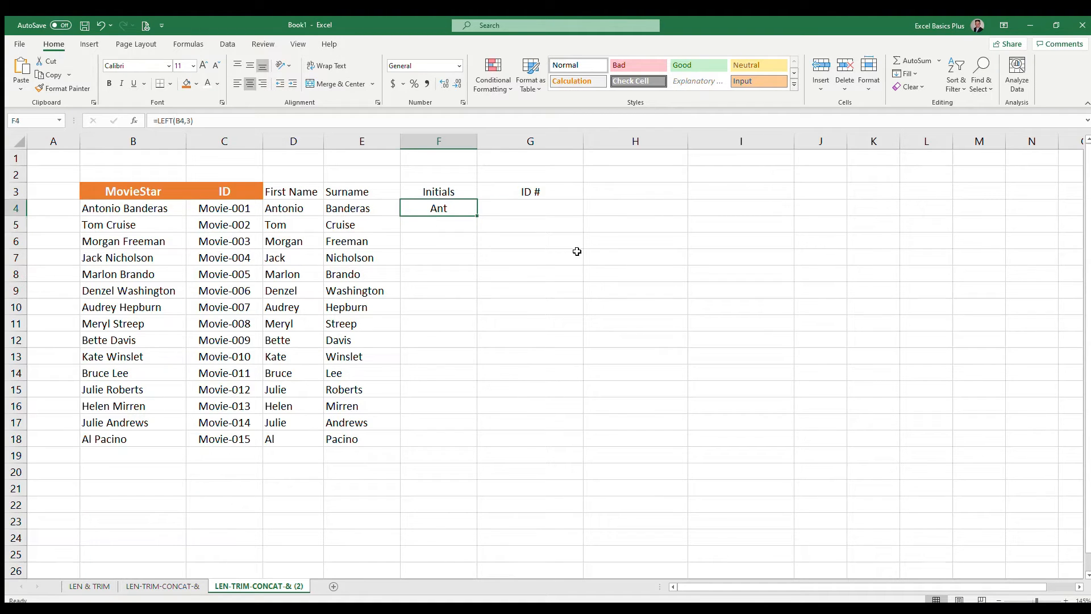
Set the number of characters in F4's LEFT formula to 5
click(294, 121)
double_click(452, 209)
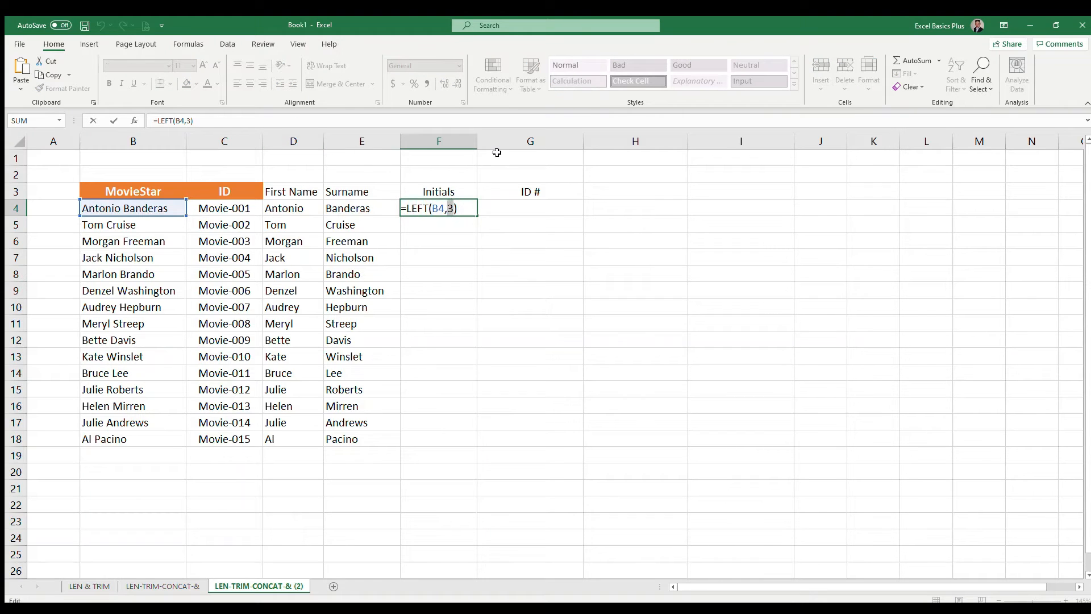
text(5)
key(Return)
key(Up)
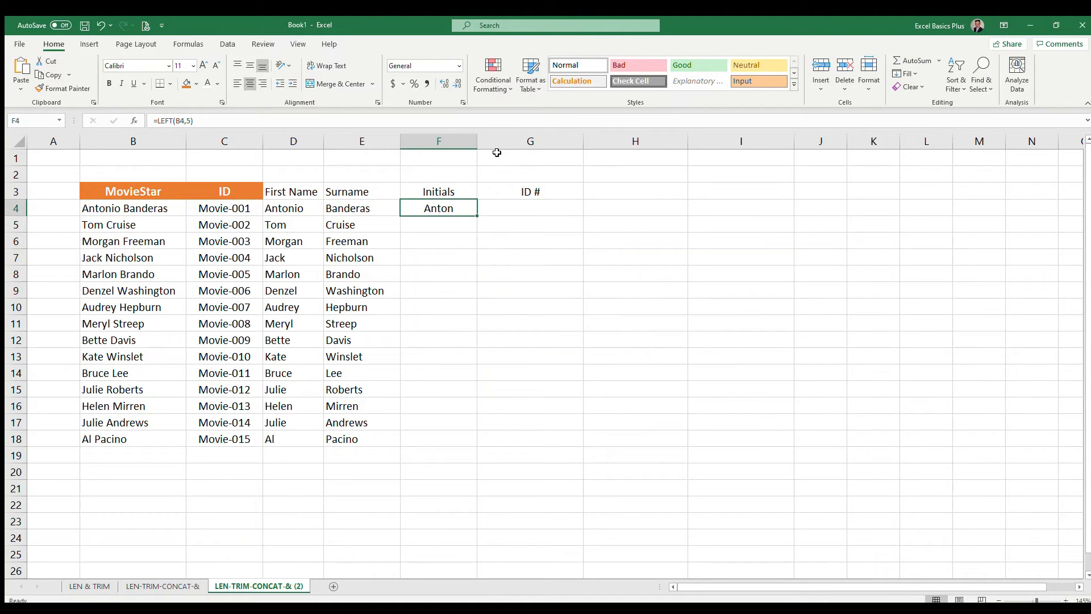
click(496, 153)
Set F4's LEFT formula to return 1 character and append a period with &"."
click(434, 209)
click(193, 121)
key(BackSpace)
text(1)
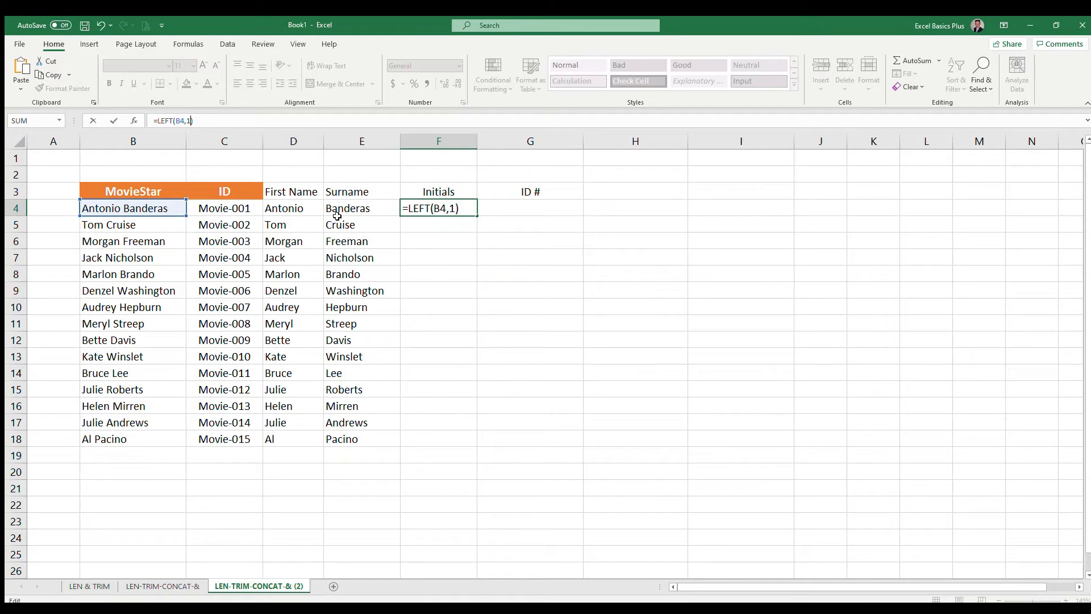
click(474, 208)
text(&".")
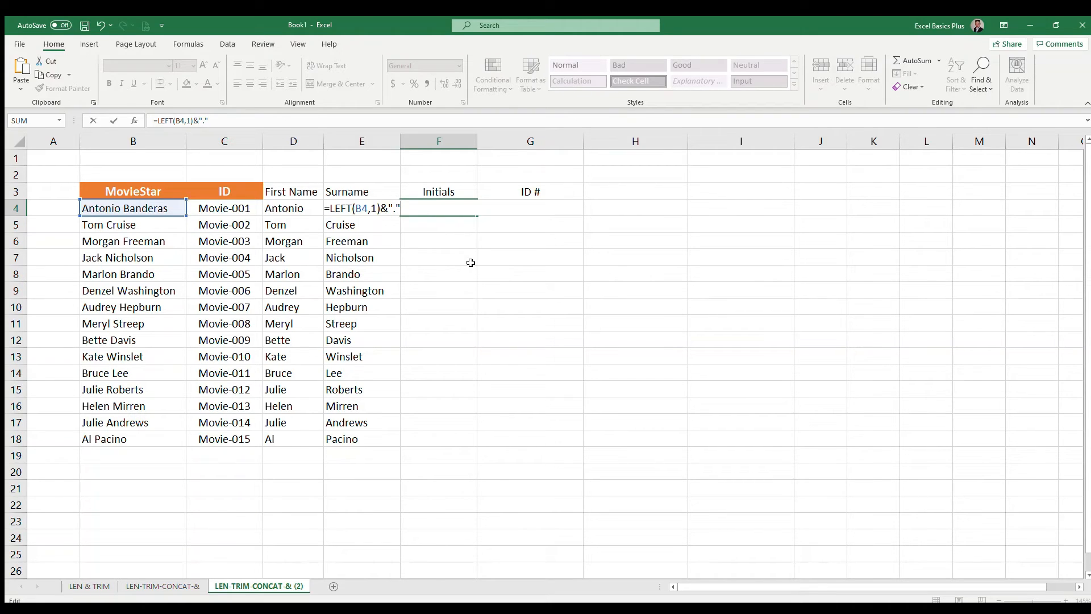
Extend the F4 formula with &MID(B4,FIND(" ",B4)+1,1)&"." to add the surname's initial and a closing period
text(&)
text(mid()
click(125, 208)
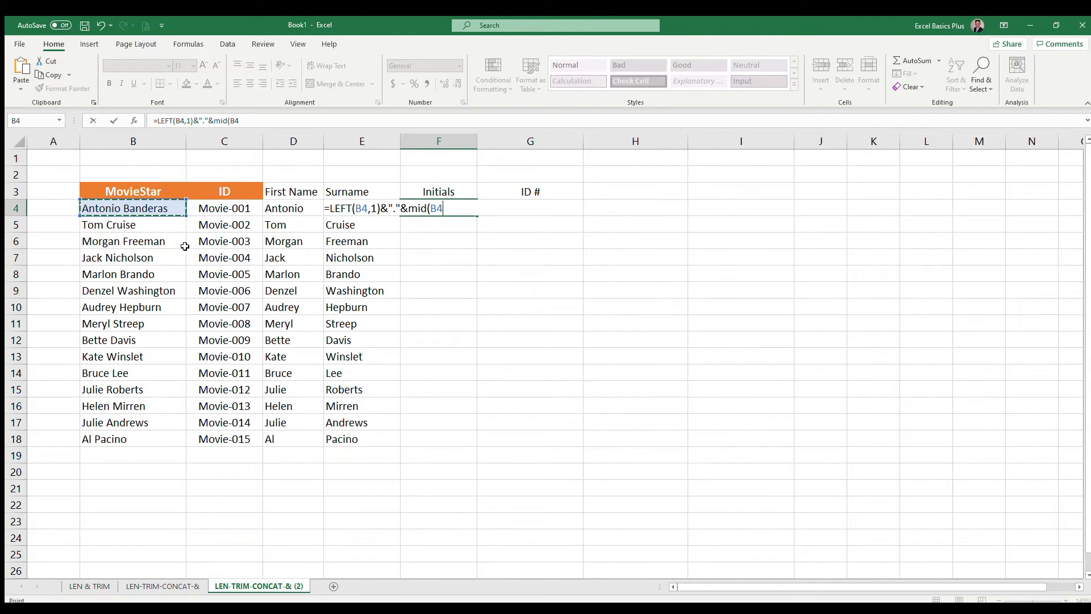
text(,find()
text(" ")
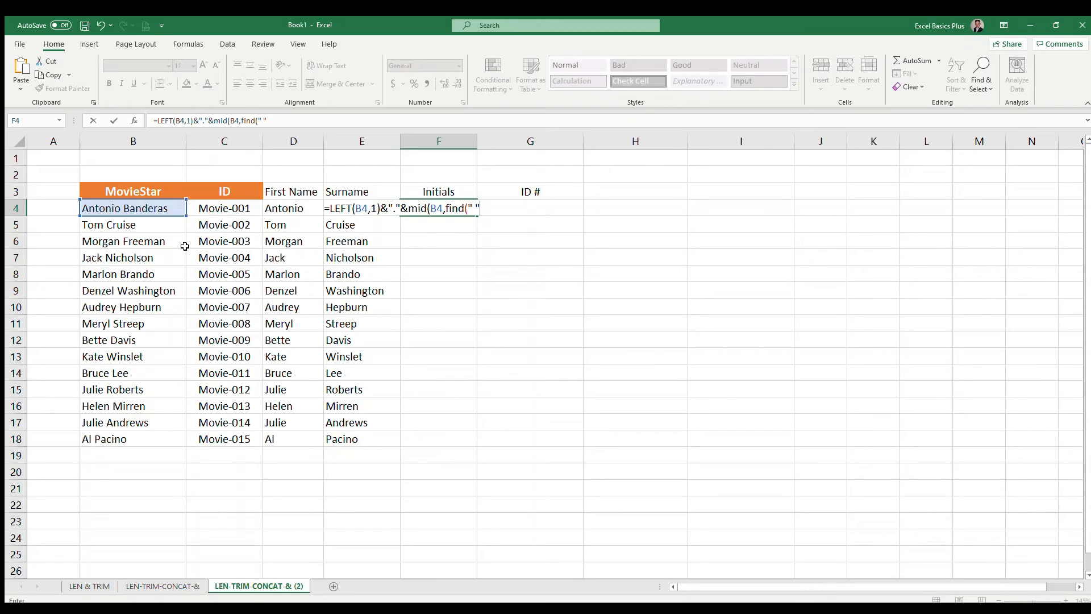
text(,)
click(173, 207)
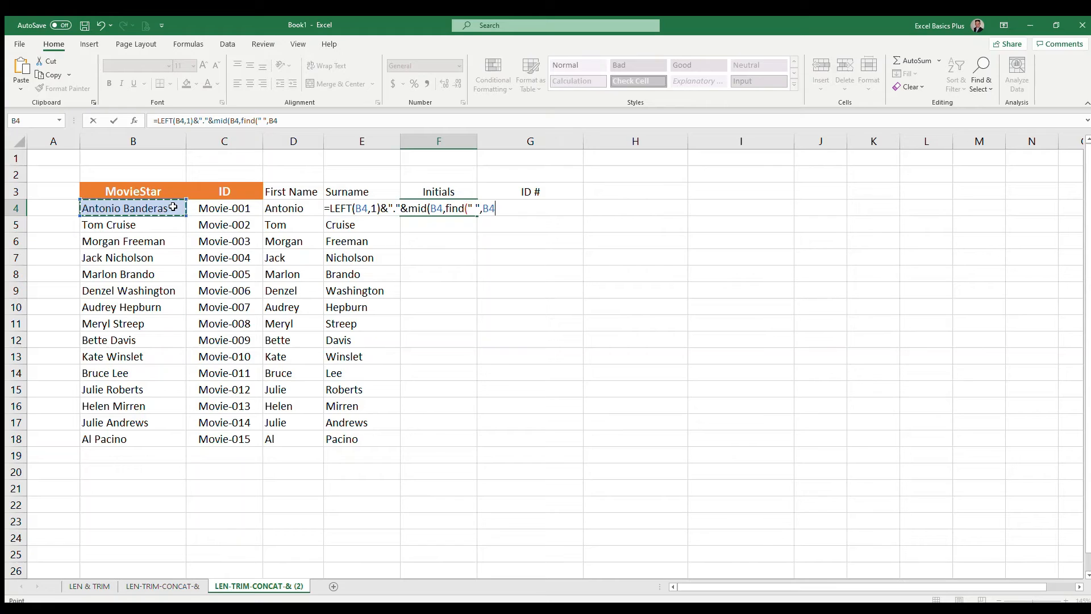
text())
text(,)
text(1,1)
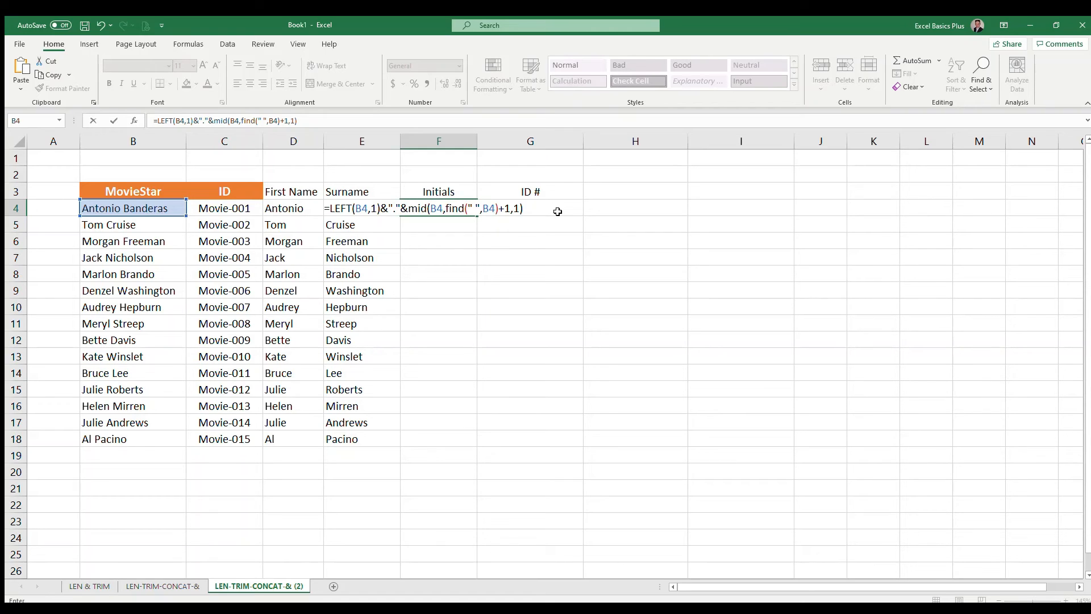
text(&".")
key(Return)
key(Up)
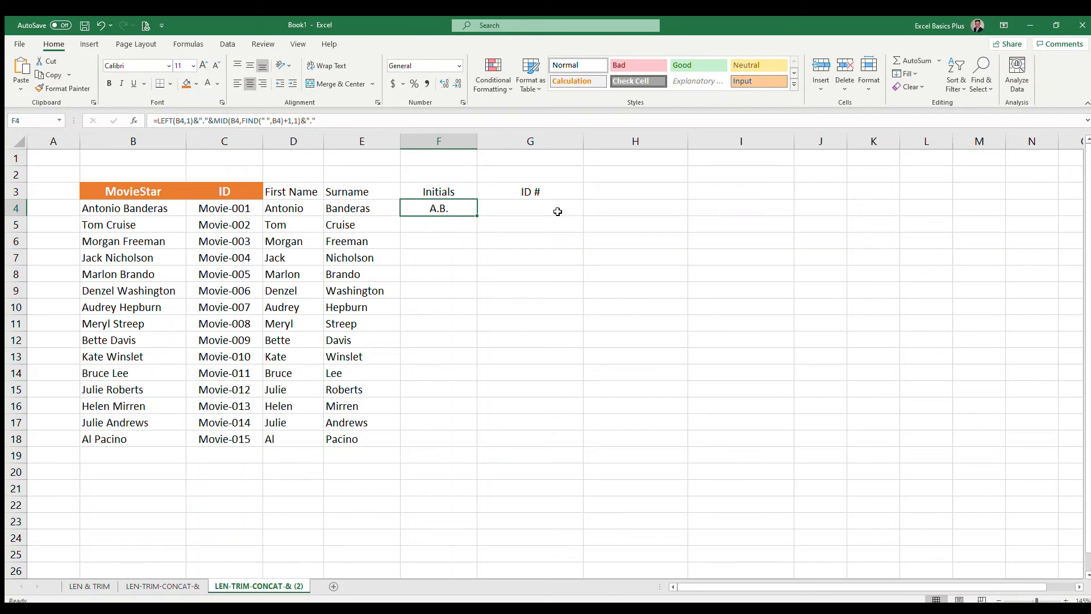
Fill the initials formula from F4 down to F18, and check the copied formulas in several rows
double_click(476, 215)
click(470, 209)
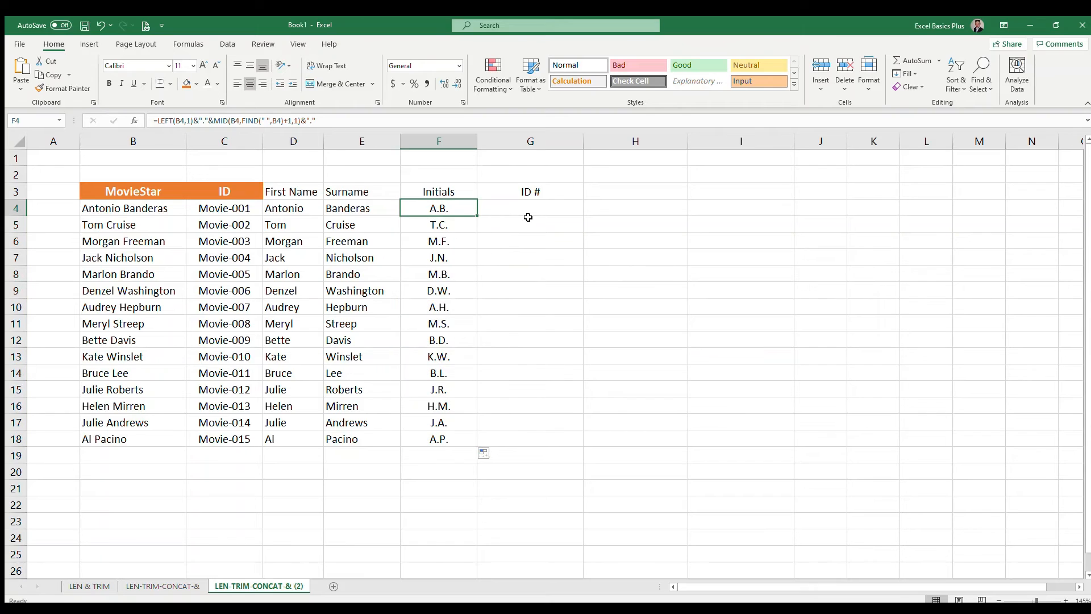
click(454, 401)
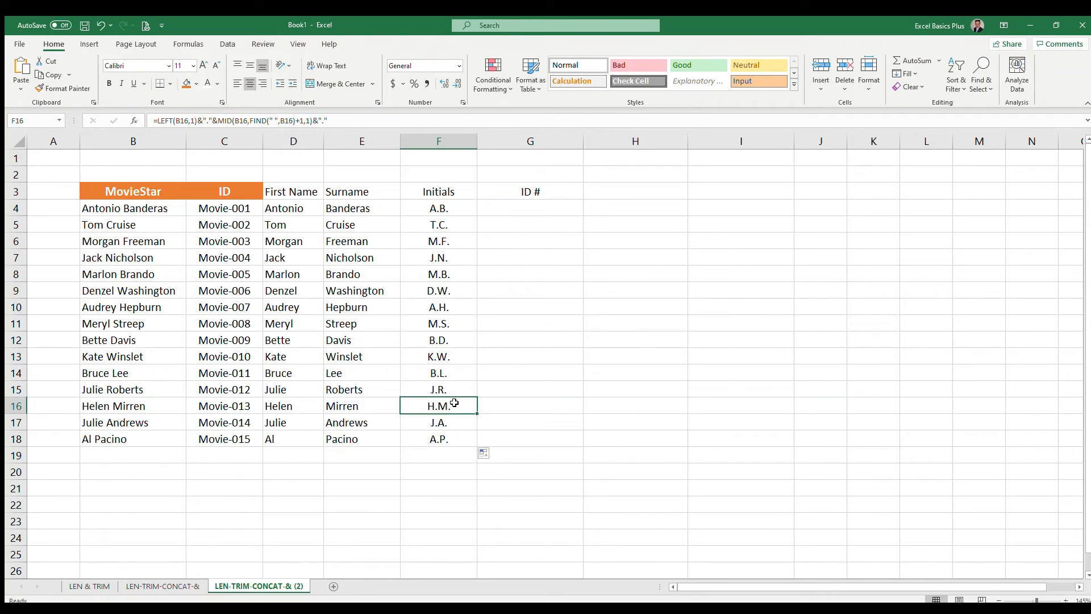
click(450, 378)
click(454, 339)
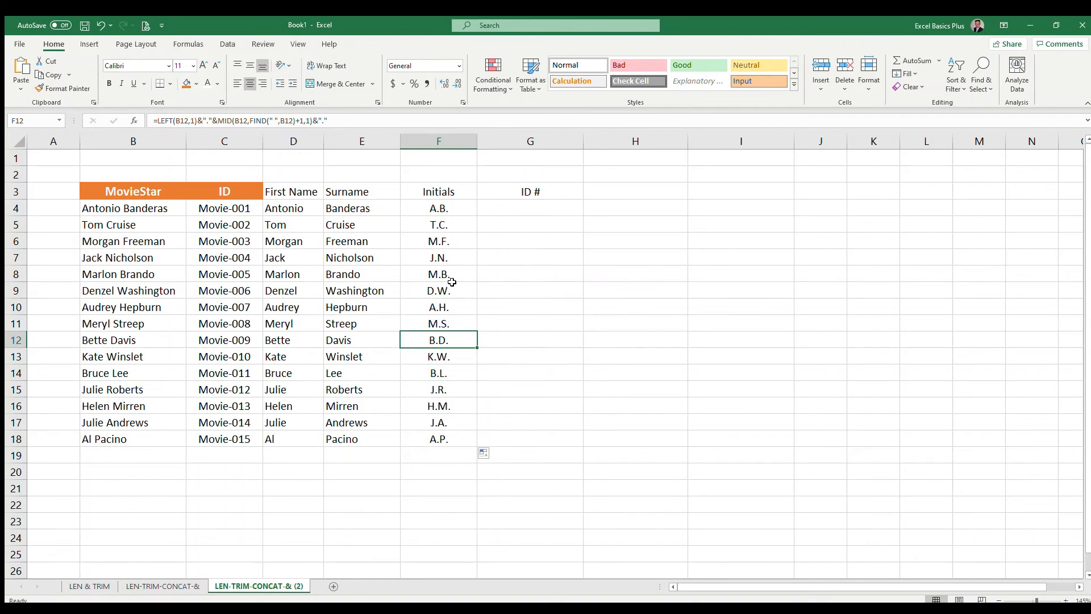
click(449, 274)
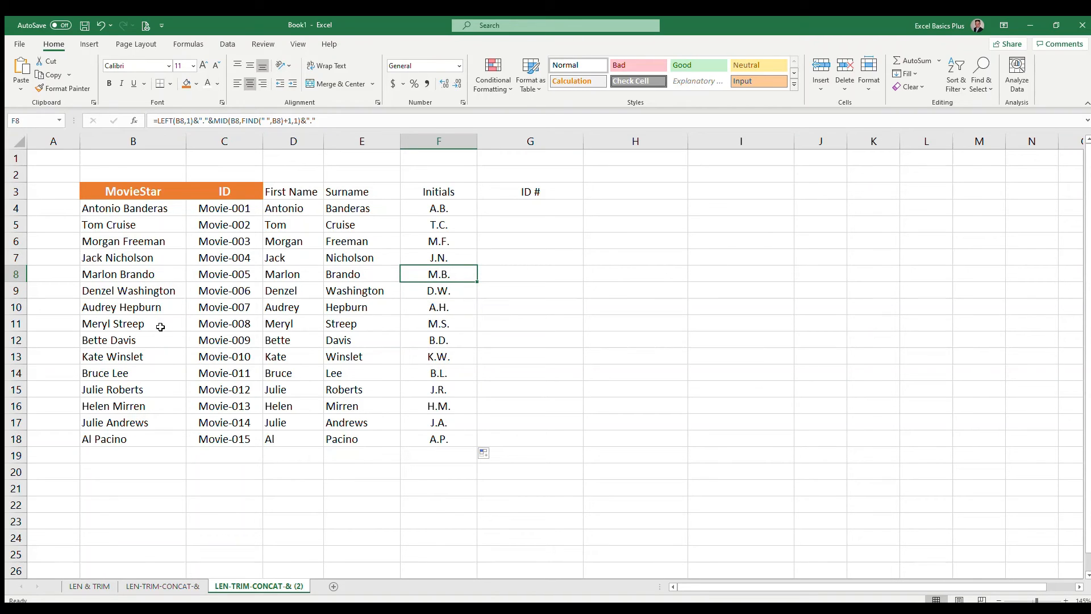
click(458, 205)
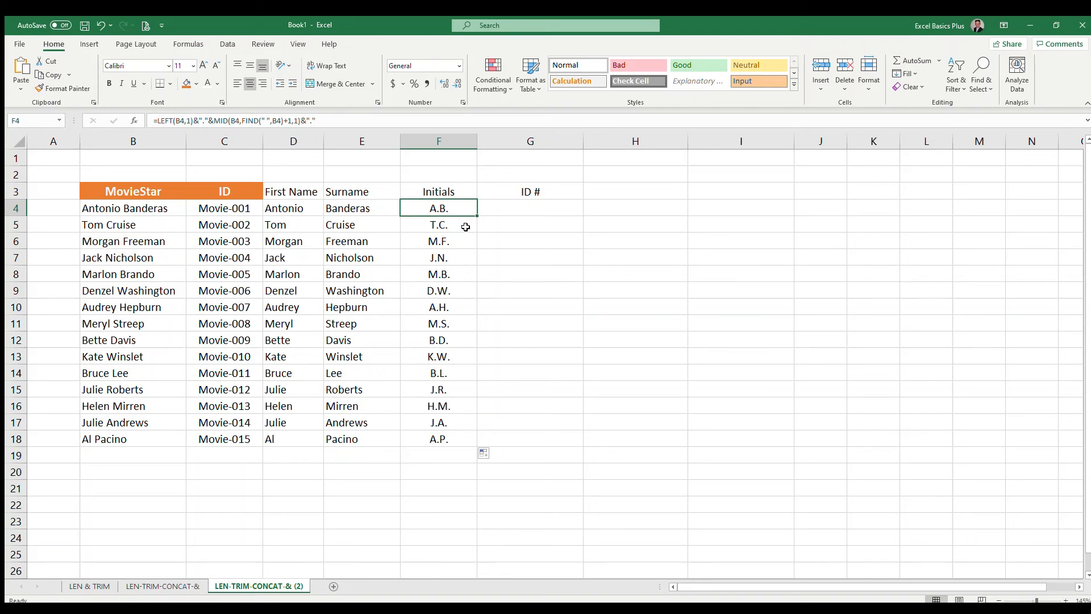
Enter =MID(C4,FIND("-",C4)+1,3) in G4 to extract the three-digit number after the hyphen in the ID
click(529, 206)
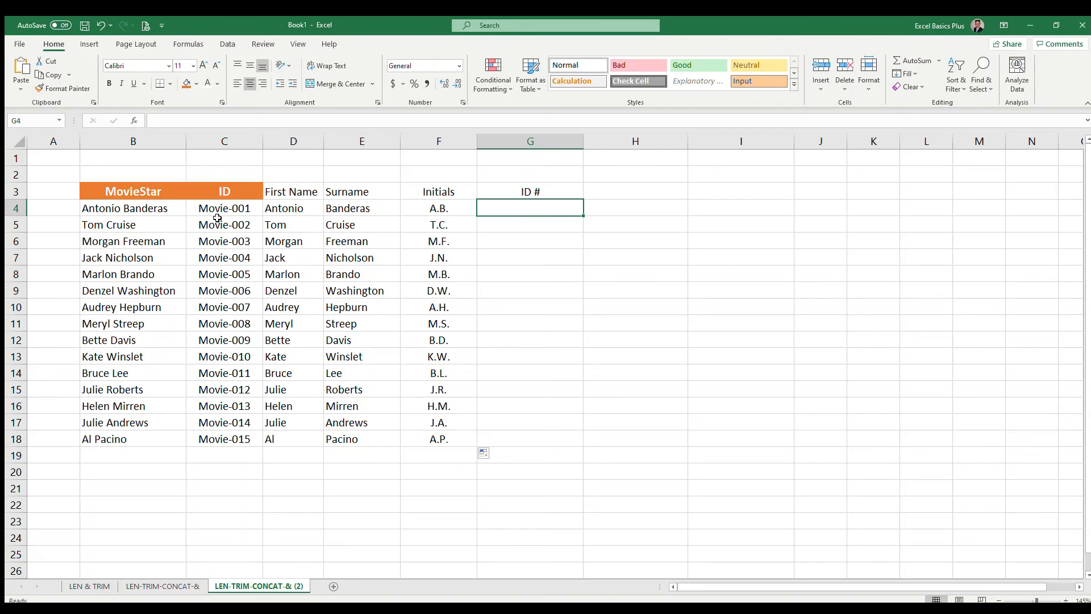
click(258, 208)
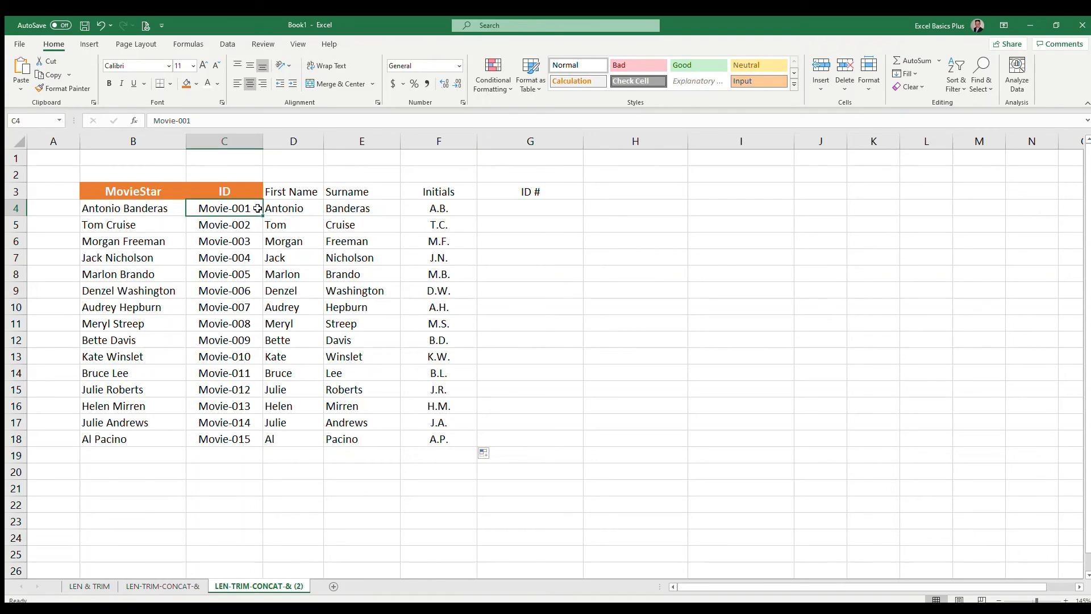
click(542, 207)
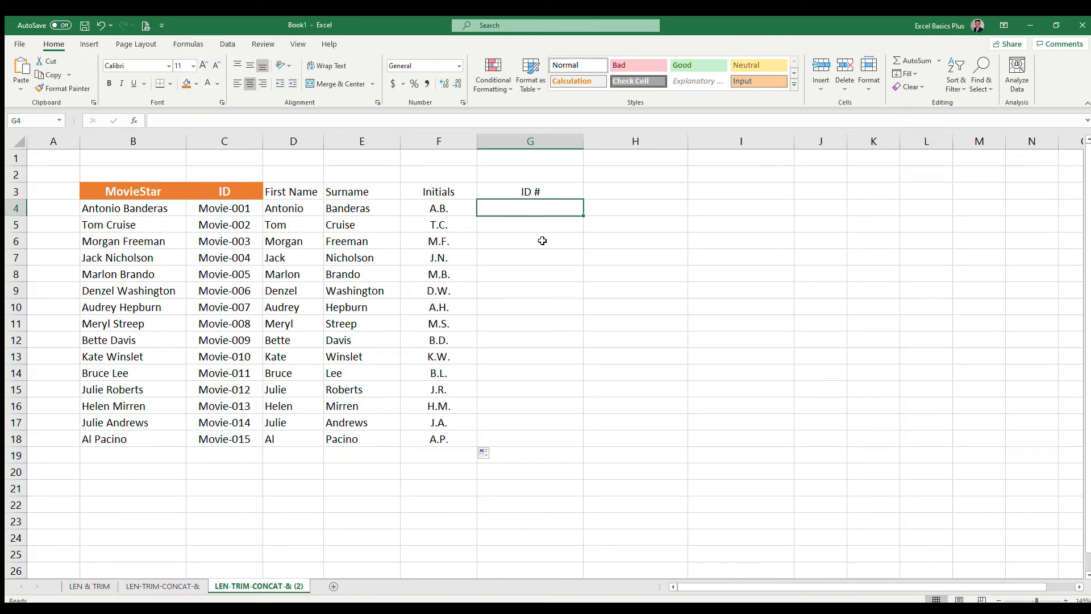
text(=)
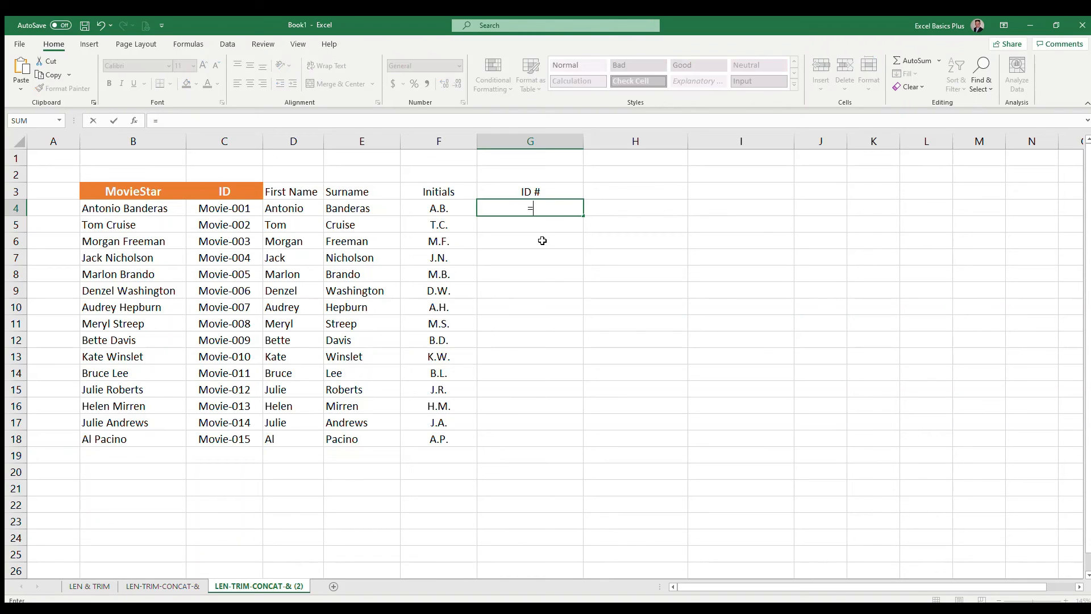
text(mid()
click(244, 208)
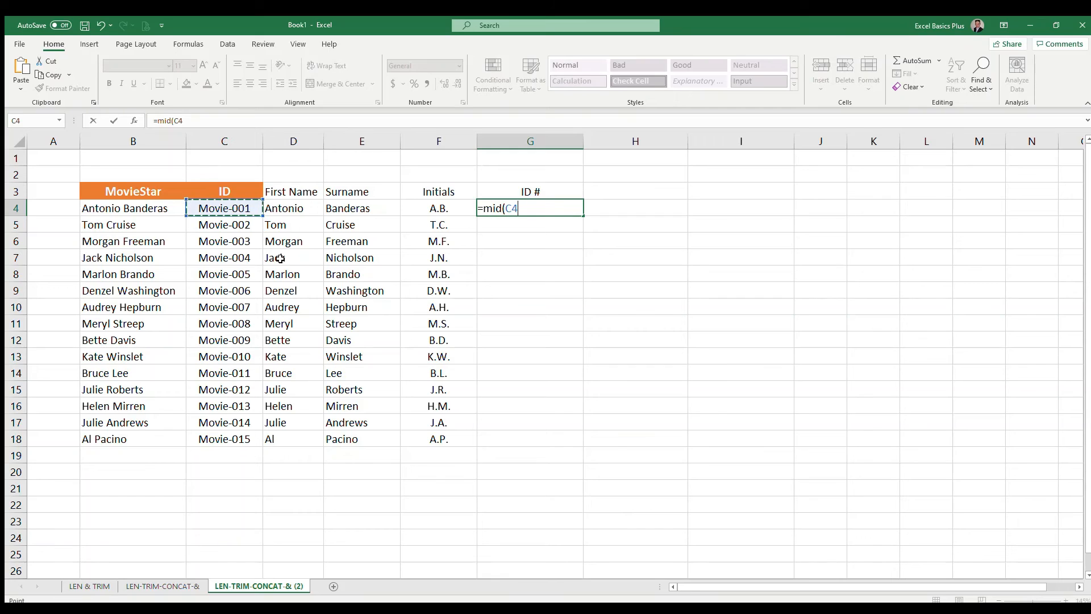
text(,find(")
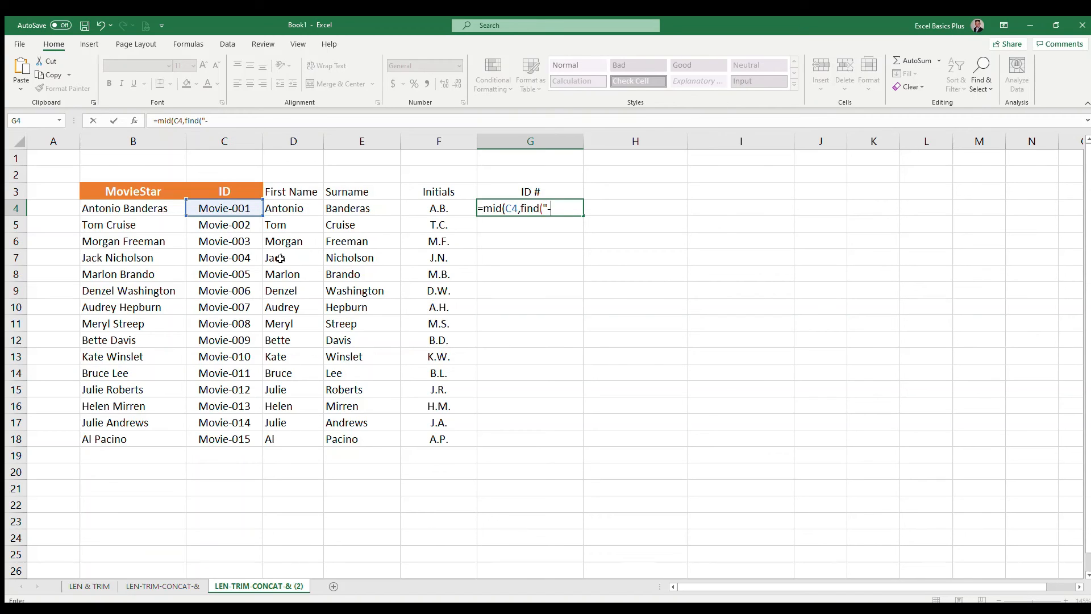
text(-")
text(,)
click(225, 208)
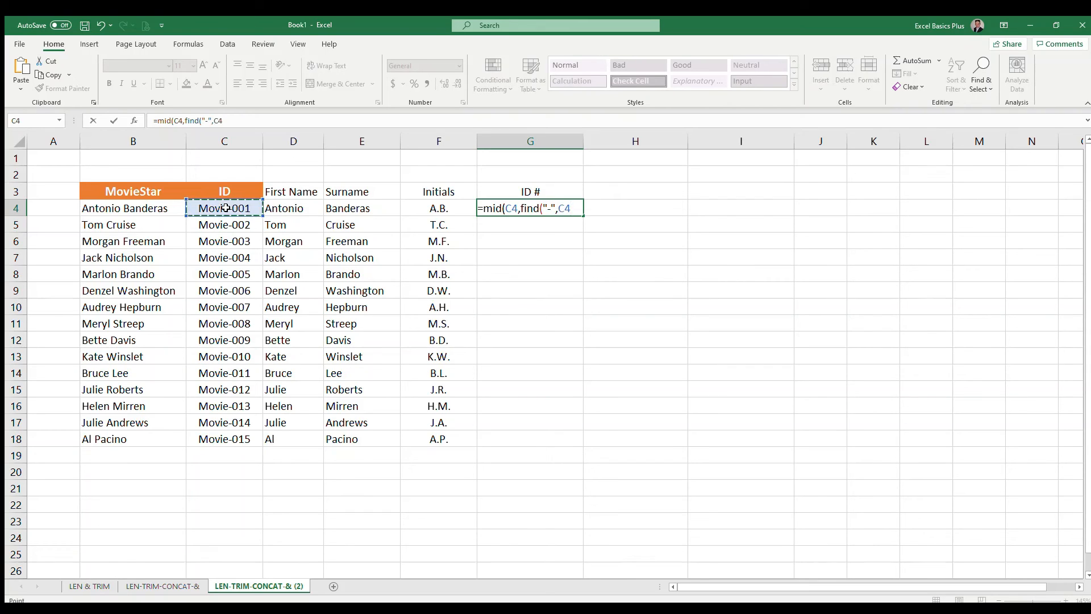
text()+1)
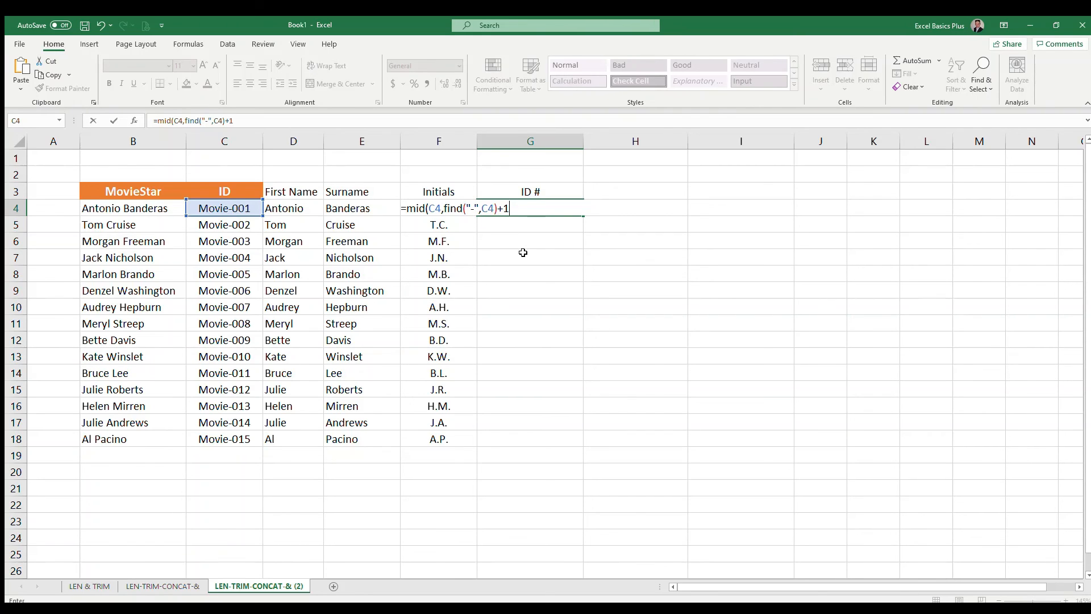
text(,)
text(3))
key(Return)
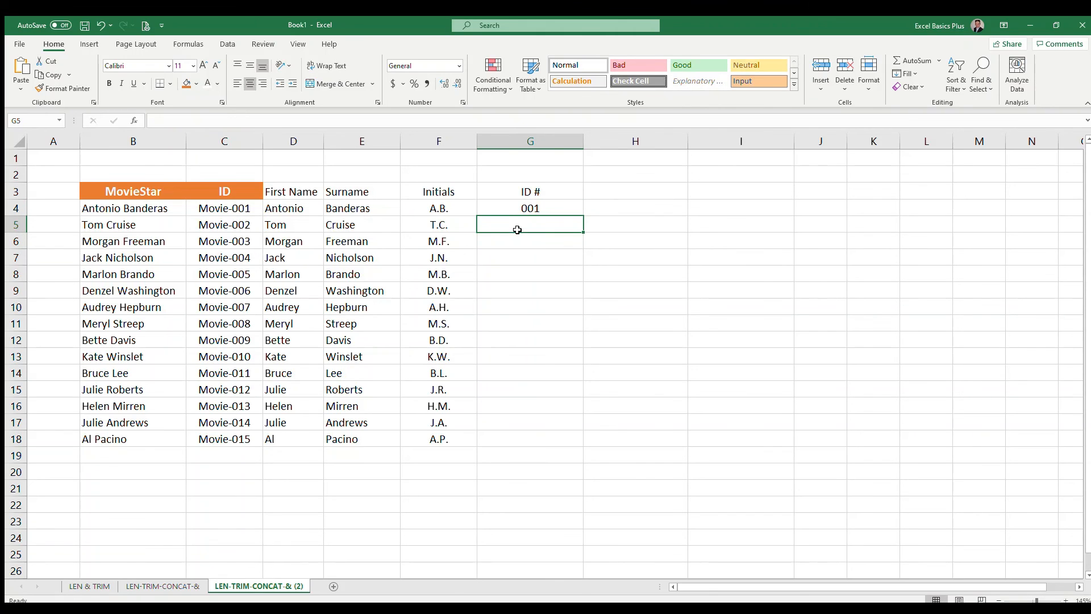
Fill the MID formula from G4 down to G18, and check the copied formulas against the source ID in C4
click(571, 211)
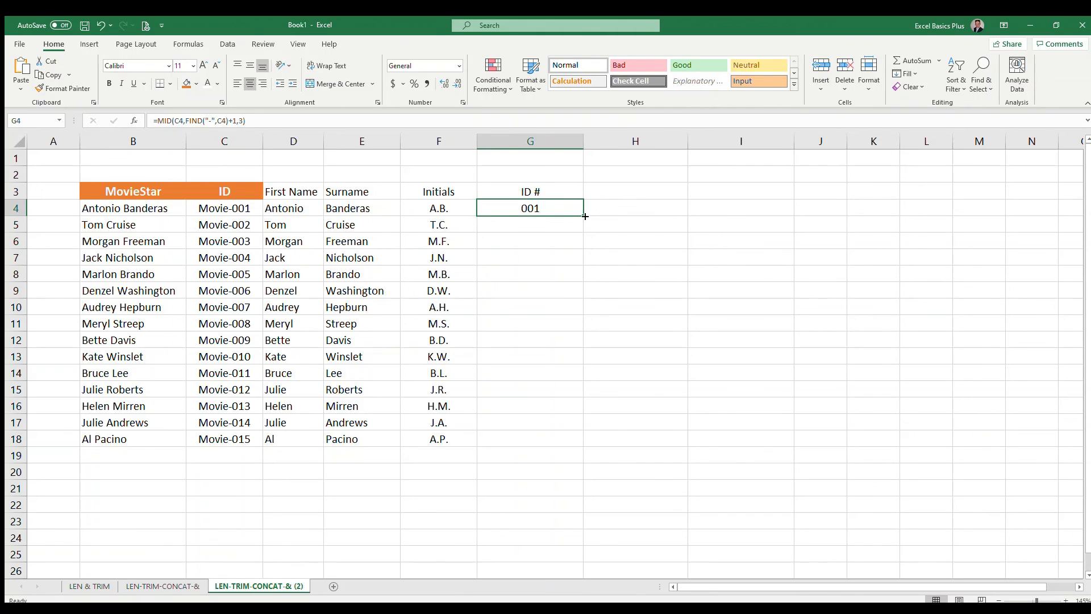
double_click(583, 217)
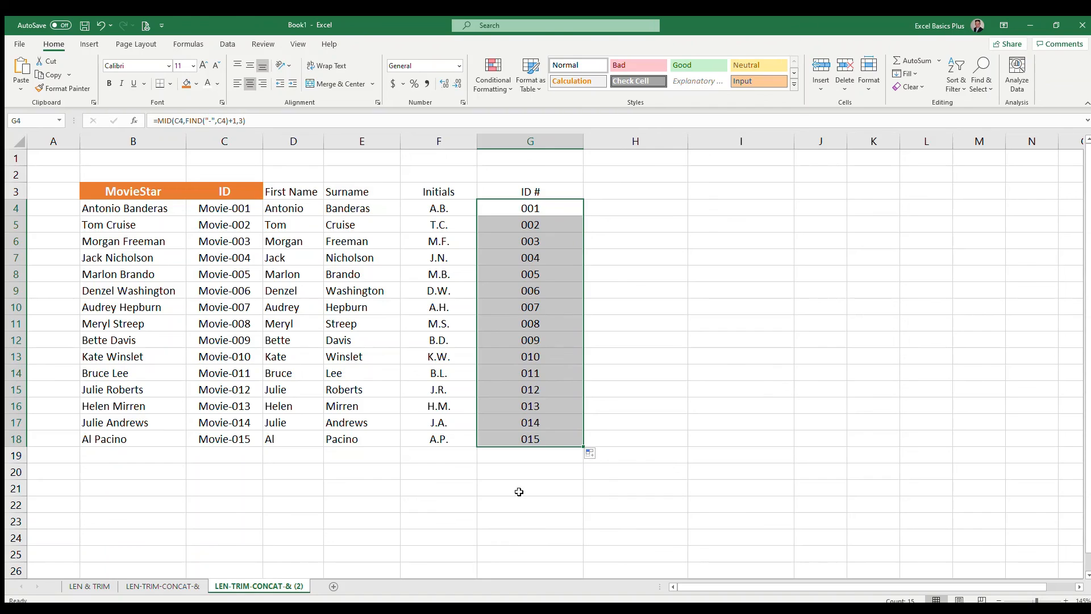
click(546, 441)
click(551, 208)
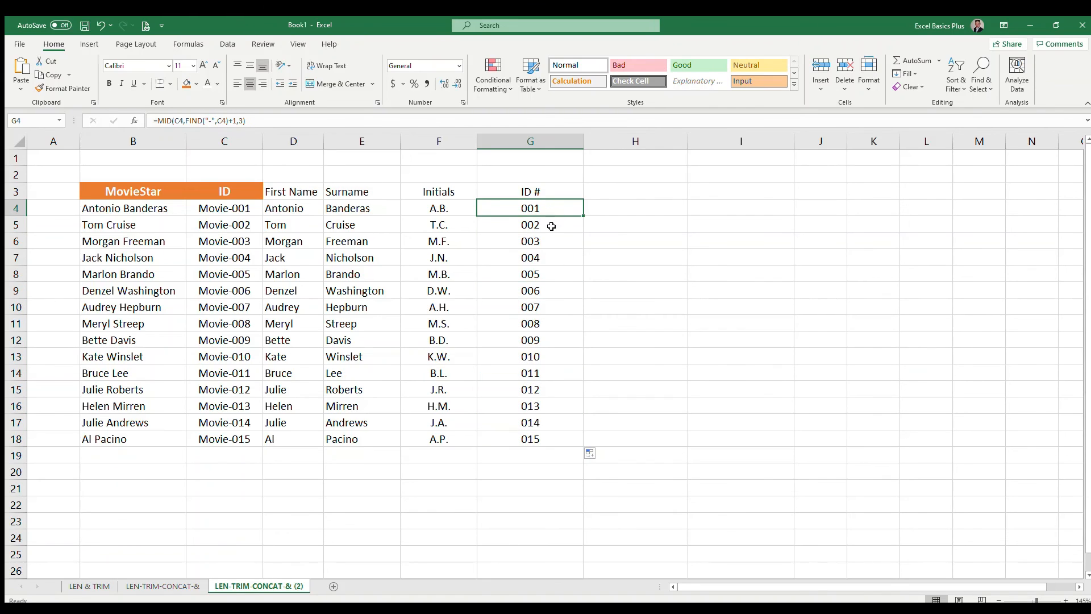
click(549, 278)
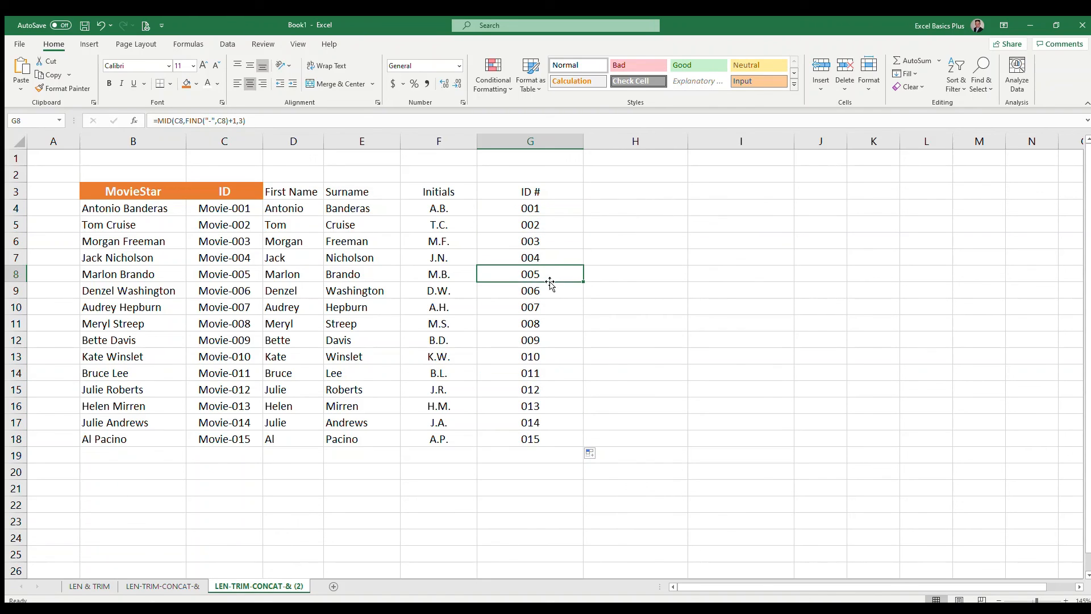
click(547, 208)
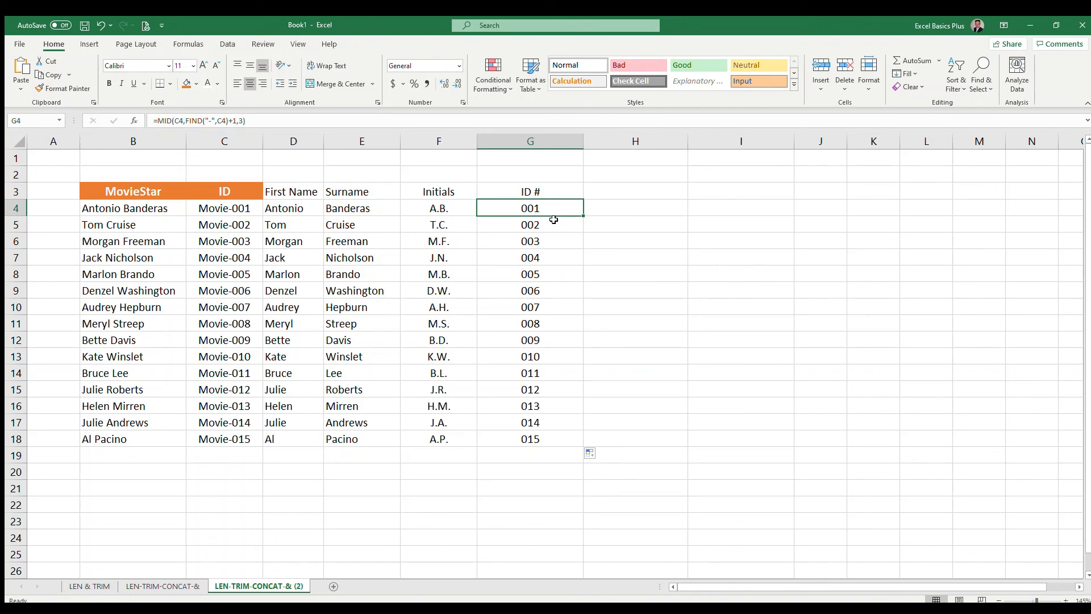
click(216, 210)
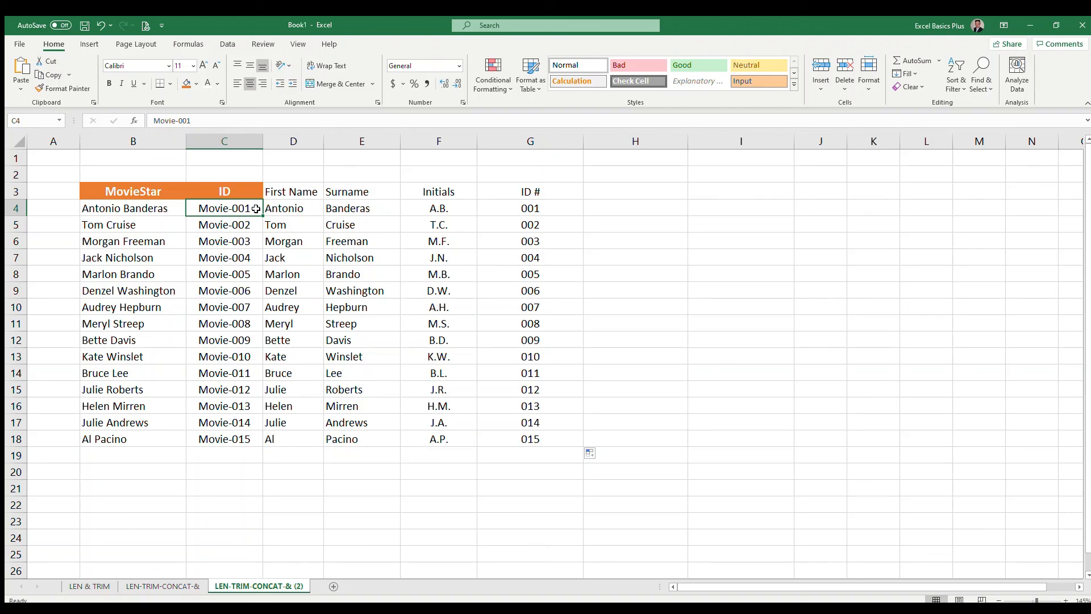
click(529, 210)
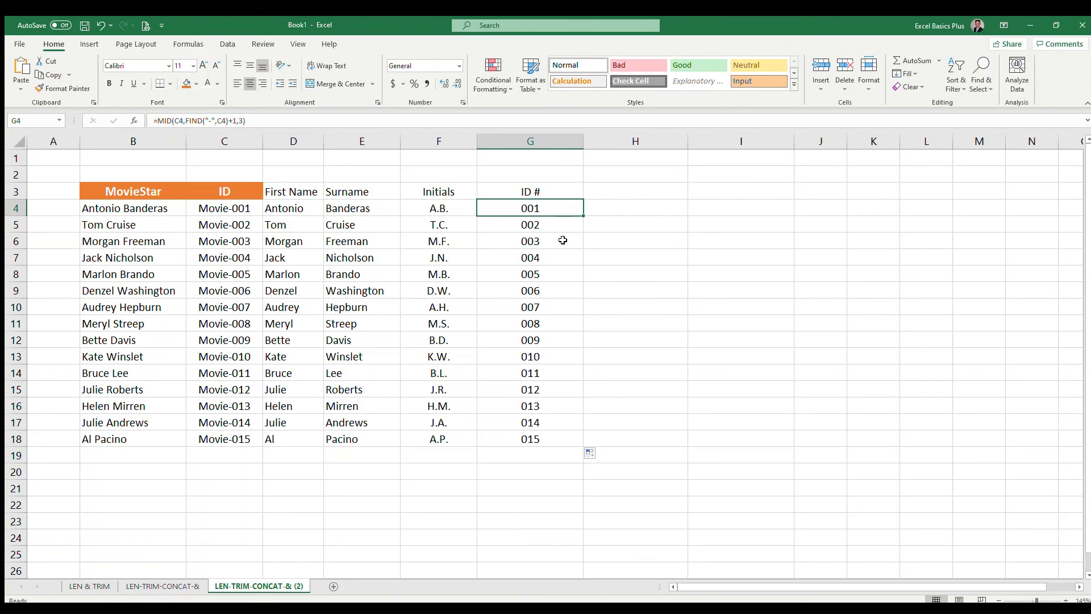
Clear the MID formulas from the ID # cells G4:G18 and return to G4
key(ctrl+shift+Down)
key(Delete)
key(Up)
key(Down)
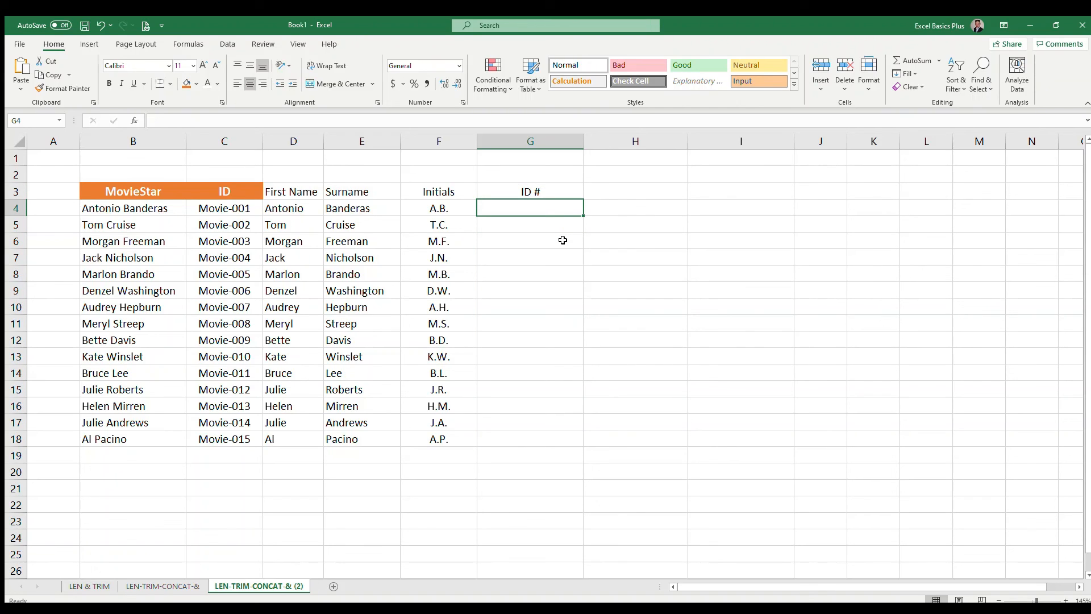
Enter =RIGHT(C4,3) in G4 to extract the last three characters of the ID
text(=right)
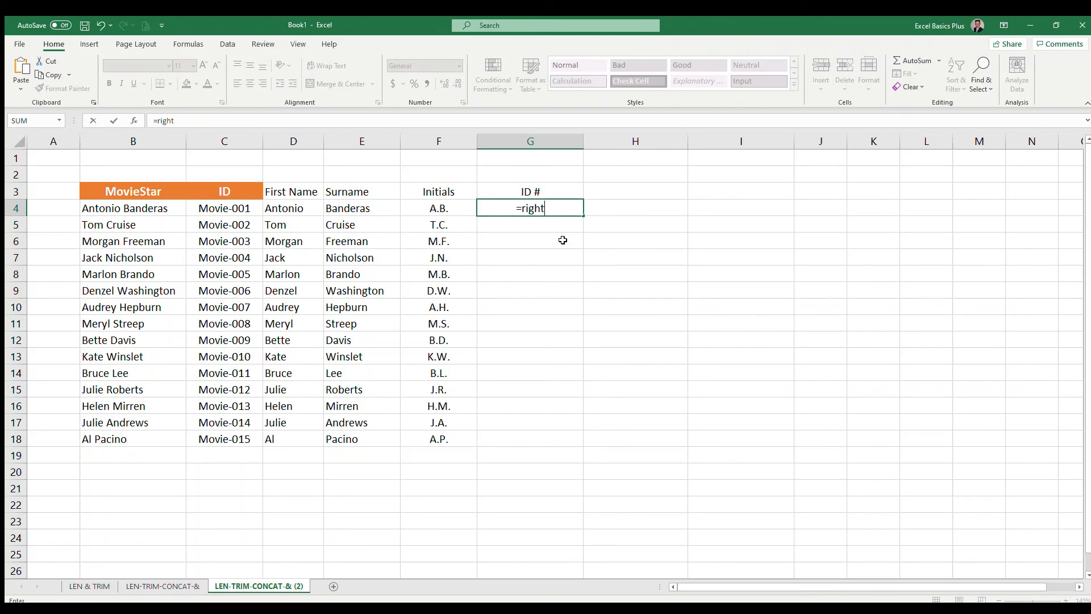
text(()
click(234, 208)
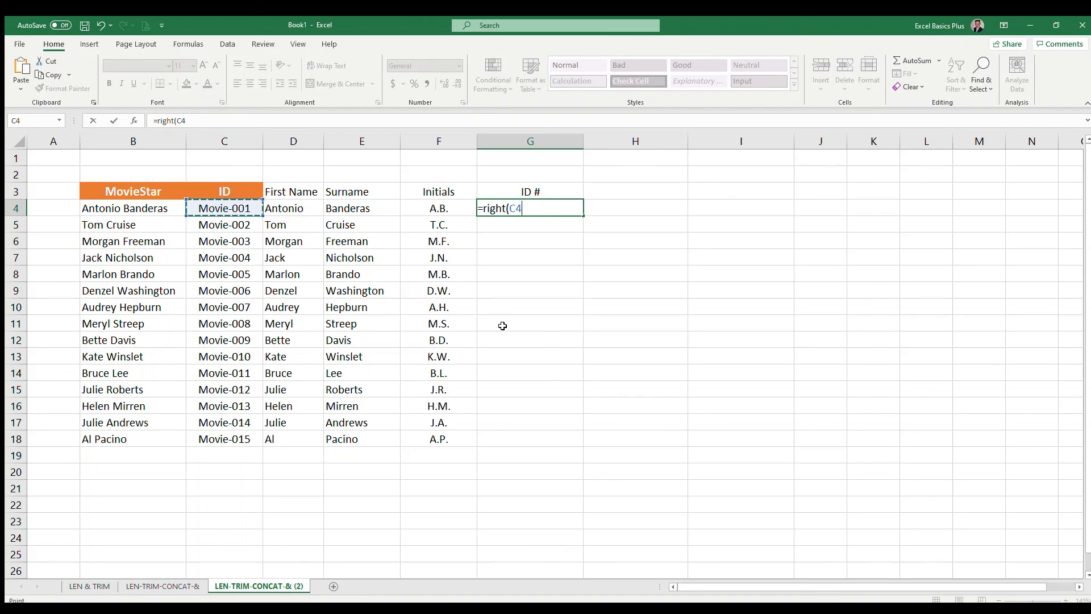
text(,3)
text())
key(Return)
key(Up)
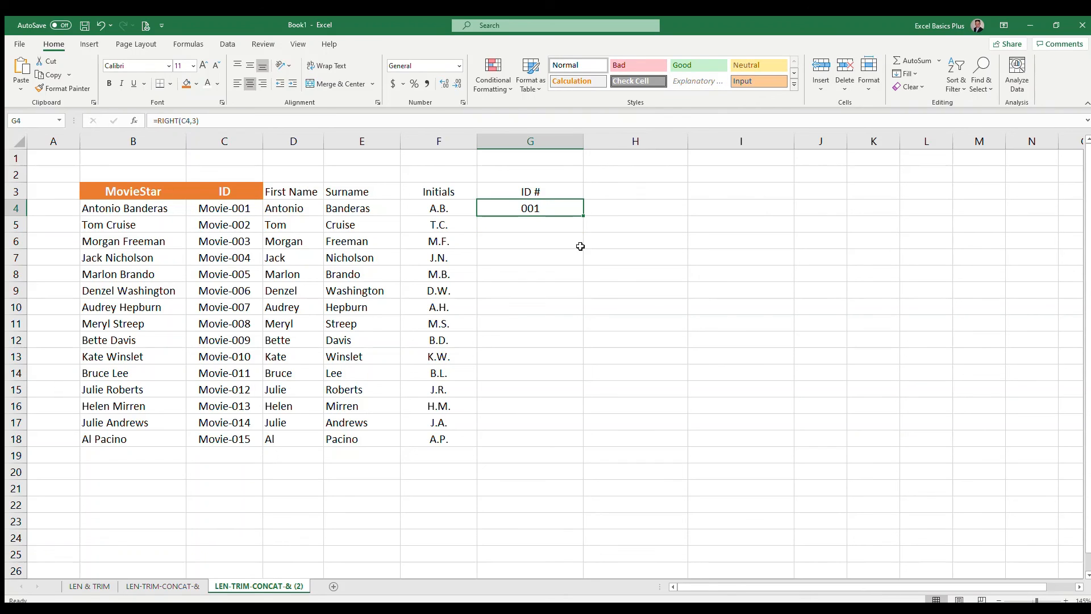
Fill the RIGHT formula from G4 down to G18, and review the row 4 formulas for first name, surname, initials and ID number
double_click(583, 216)
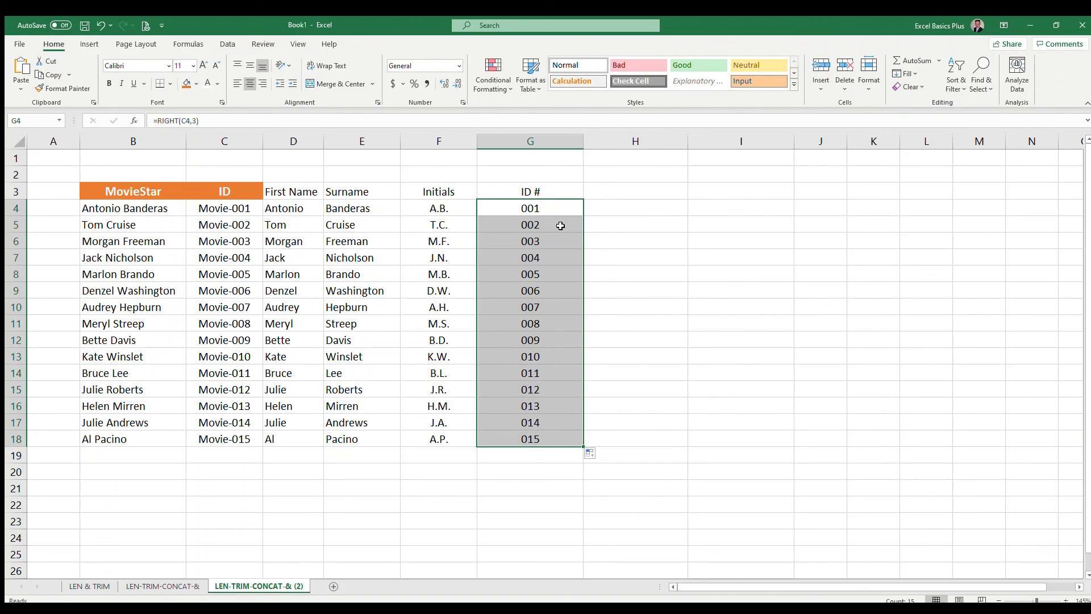
click(556, 208)
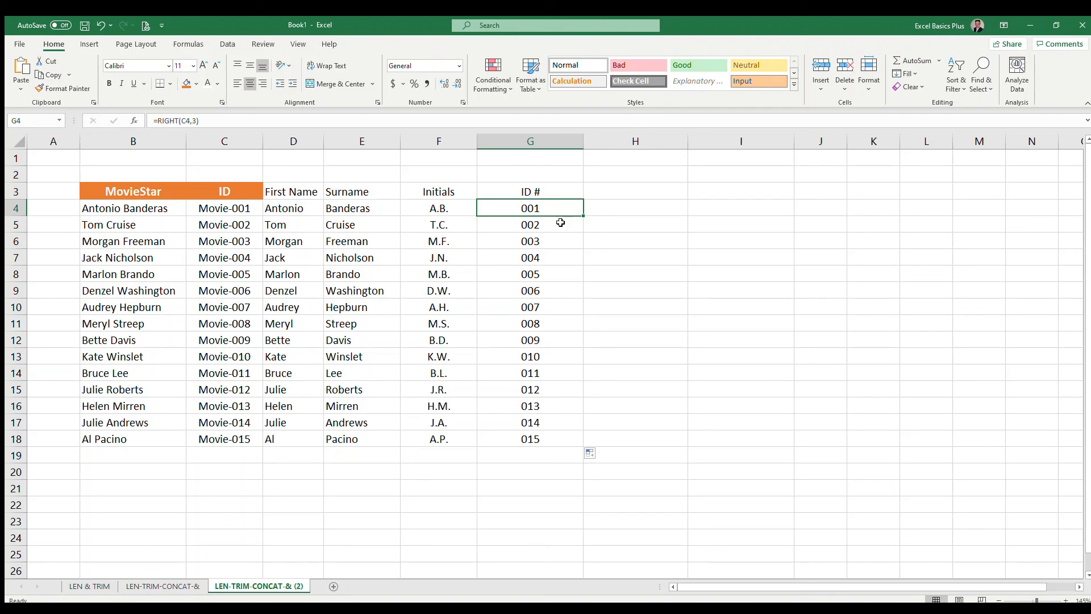
key(ctrl+Left)
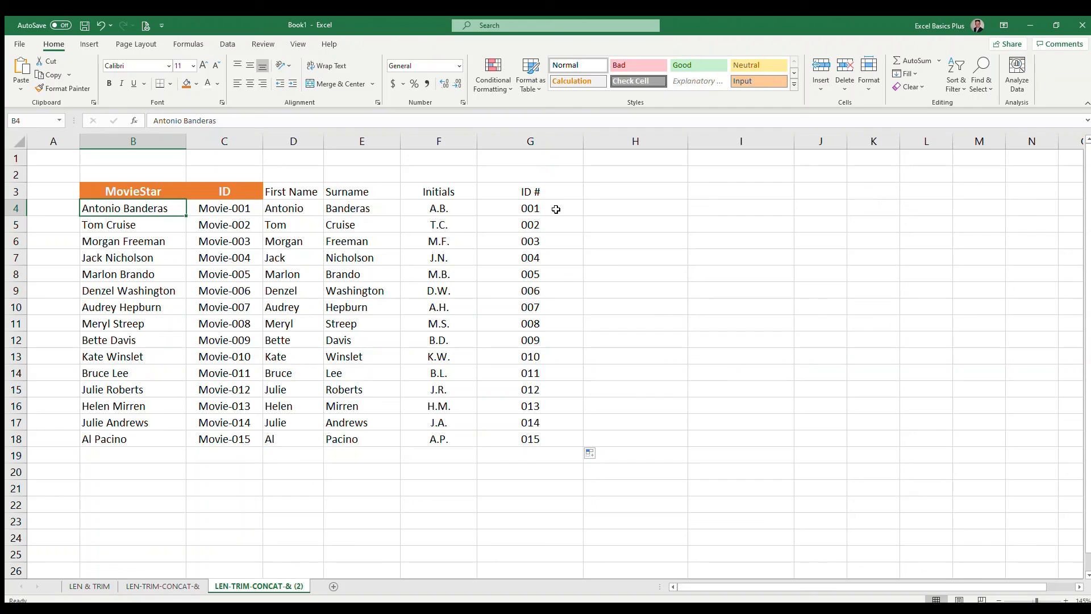
click(305, 209)
click(355, 210)
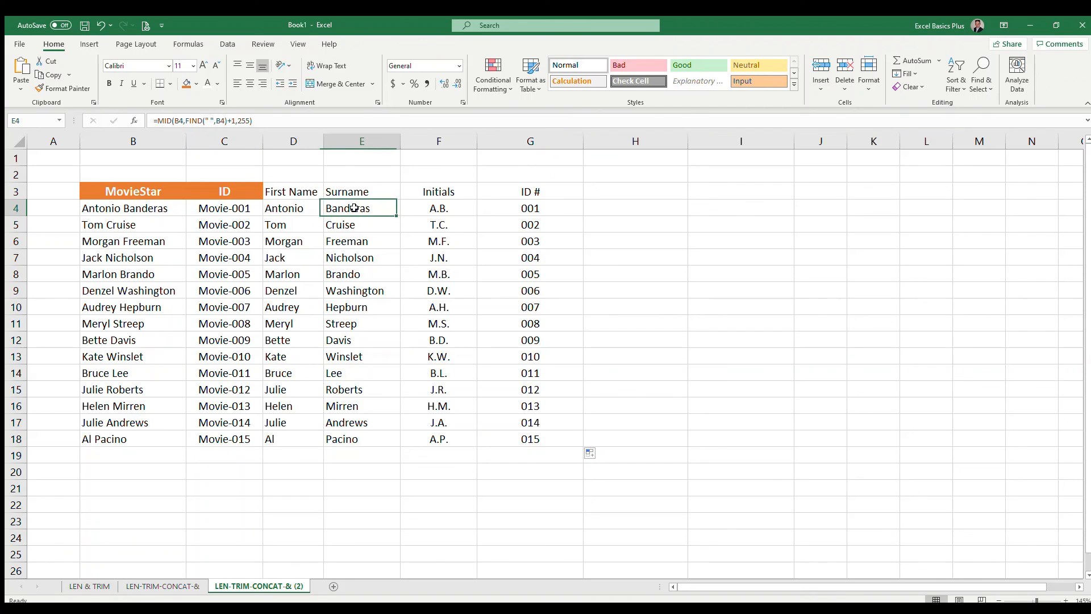
click(443, 208)
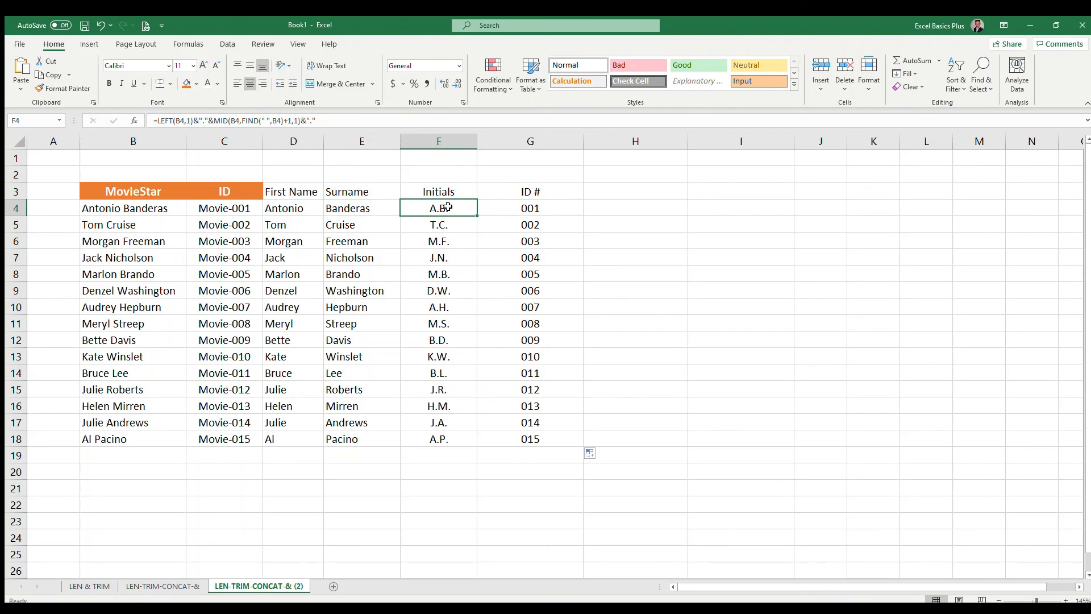
click(522, 209)
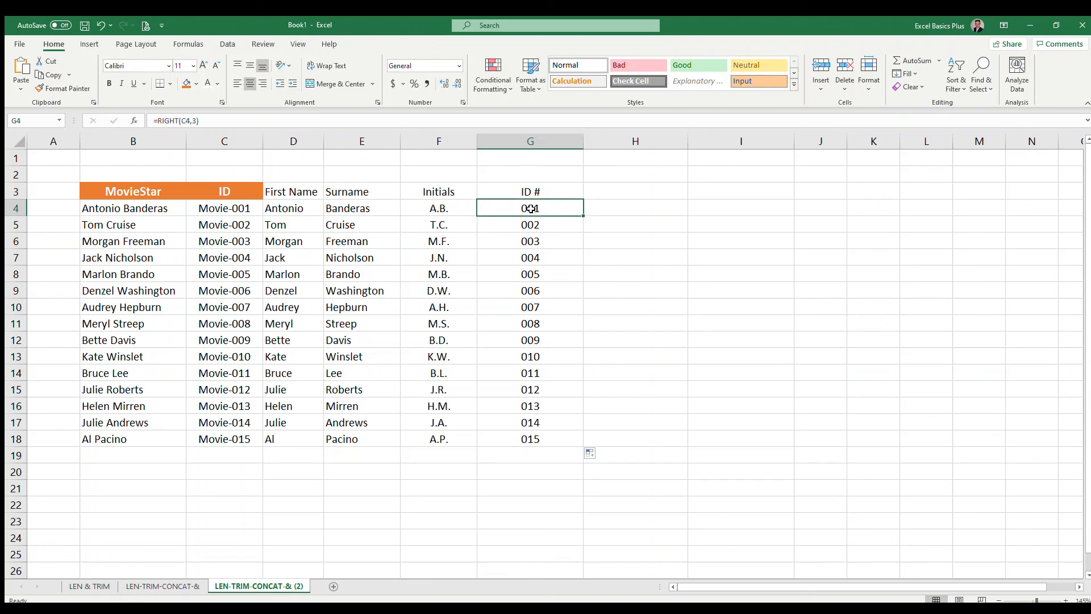